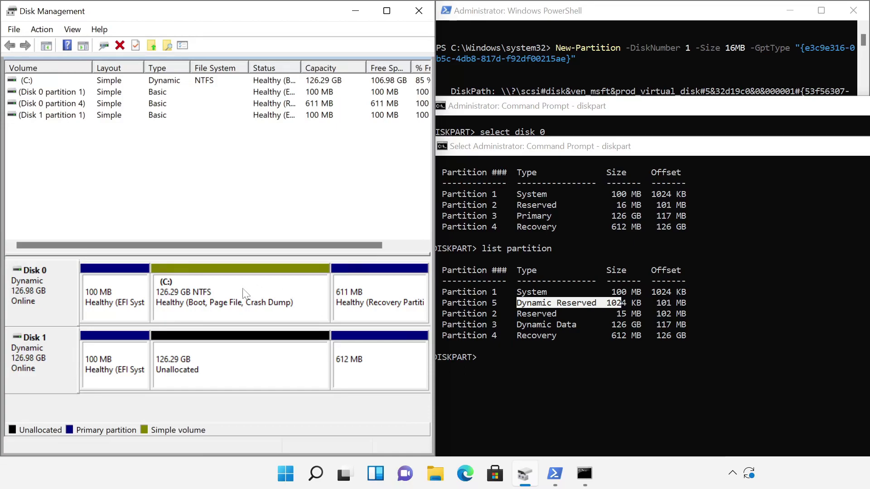
# Step: Choose Add Mirror from the C: volume's context menu in Disk Management
pyautogui.rightClick(244, 292)
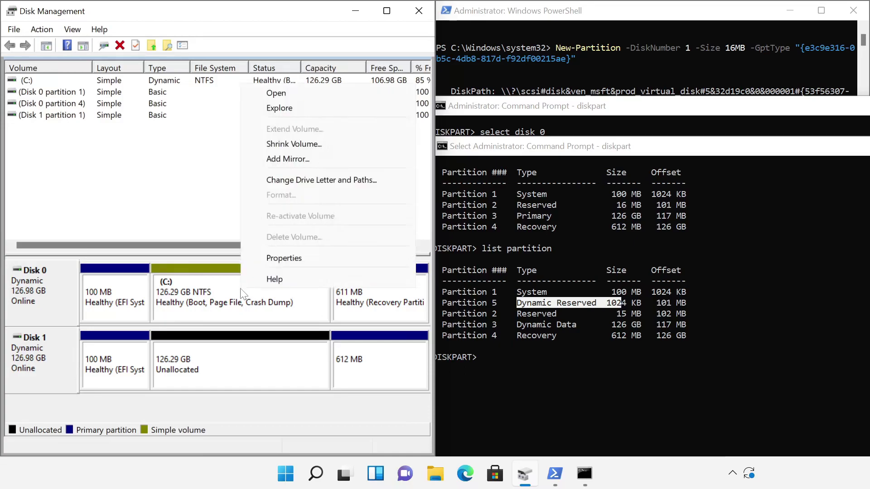
pyautogui.click(308, 160)
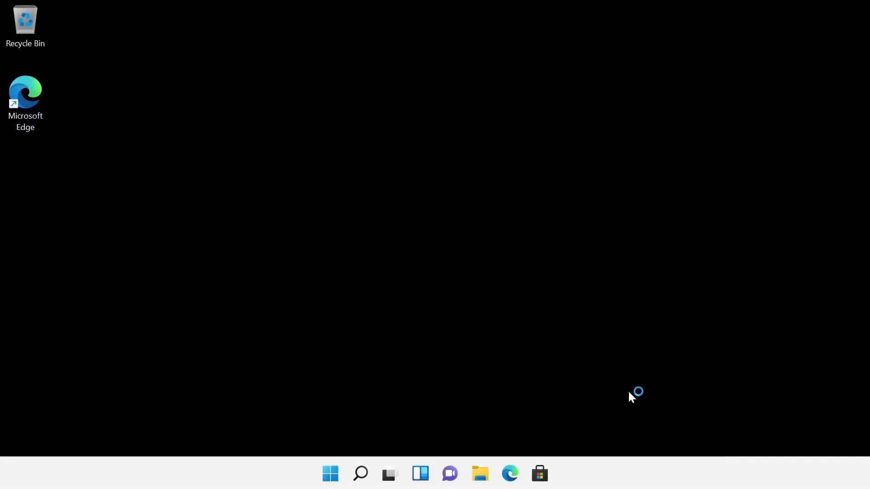
# Step: Open Disk Management from the Win+X menu and initialise Disk 1 with GPT
pyautogui.rightClick(330, 477)
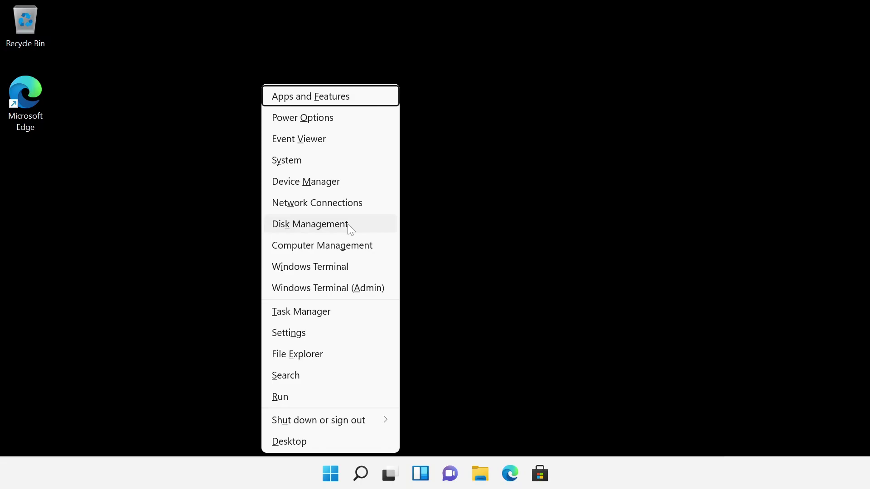
pyautogui.click(351, 230)
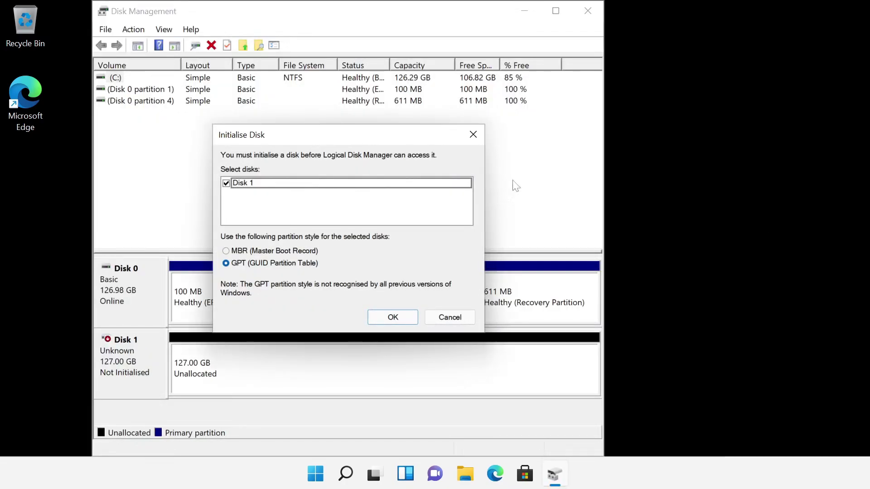
pyautogui.moveTo(404, 142); pyautogui.dragTo(791, 241)
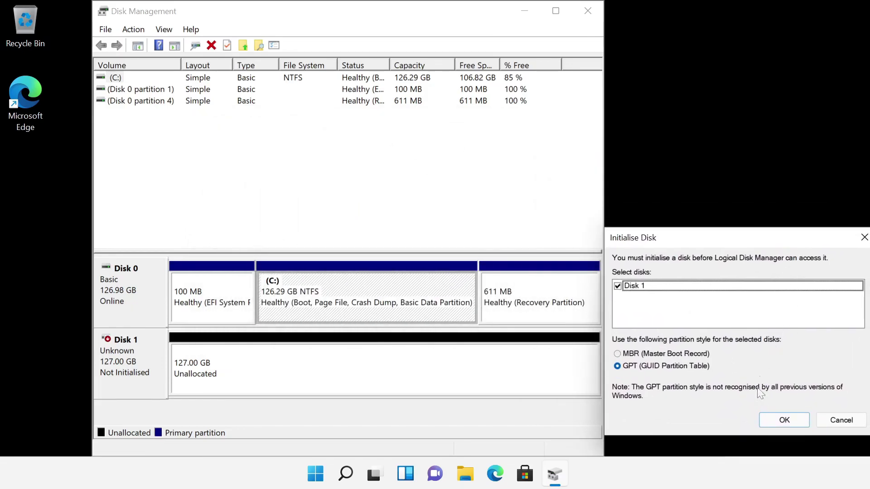
pyautogui.click(771, 419)
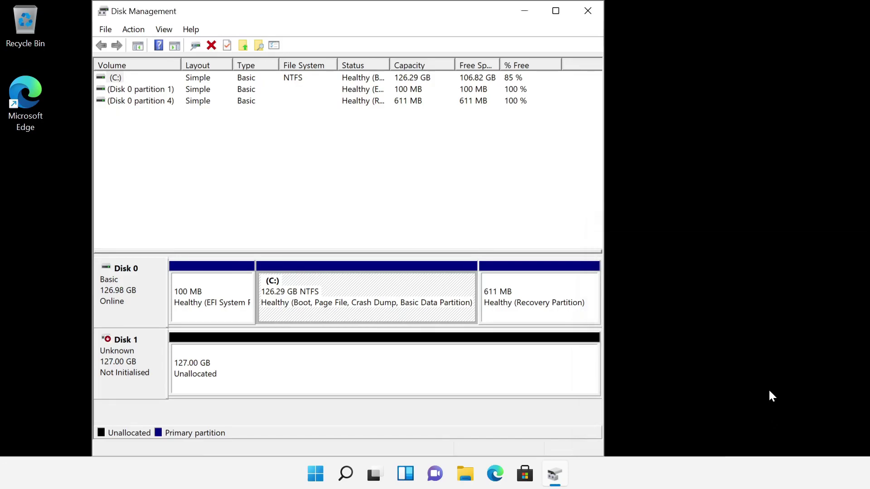
# Step: In an administrator PowerShell, list Disk 0's partitions with get-partition -DiskNumber 0
pyautogui.click(346, 473)
pyautogui.write('powershell')
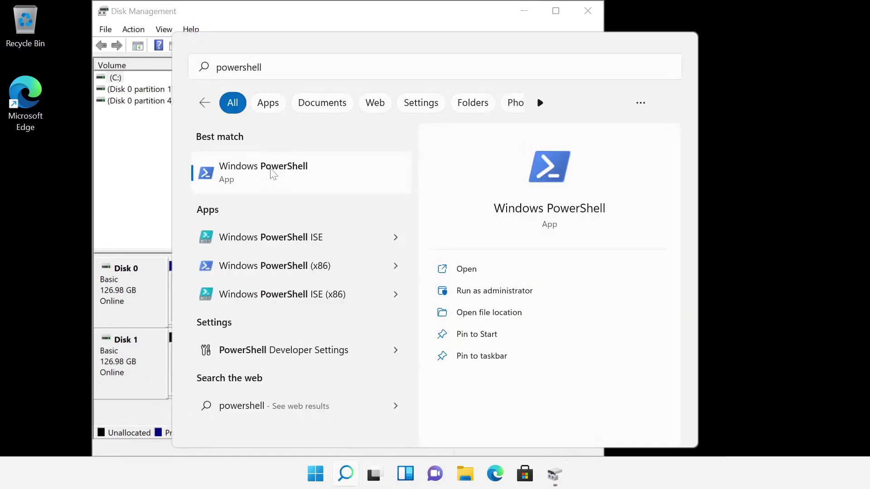
pyautogui.rightClick(273, 174)
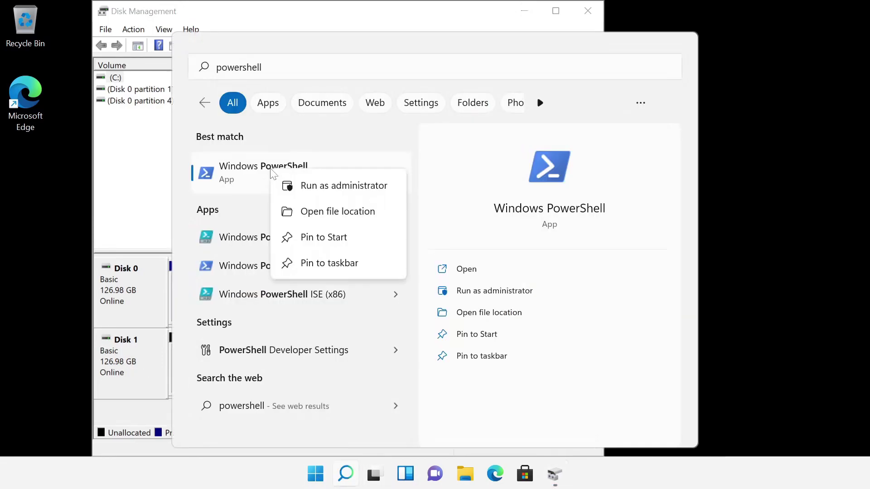
pyautogui.click(343, 186)
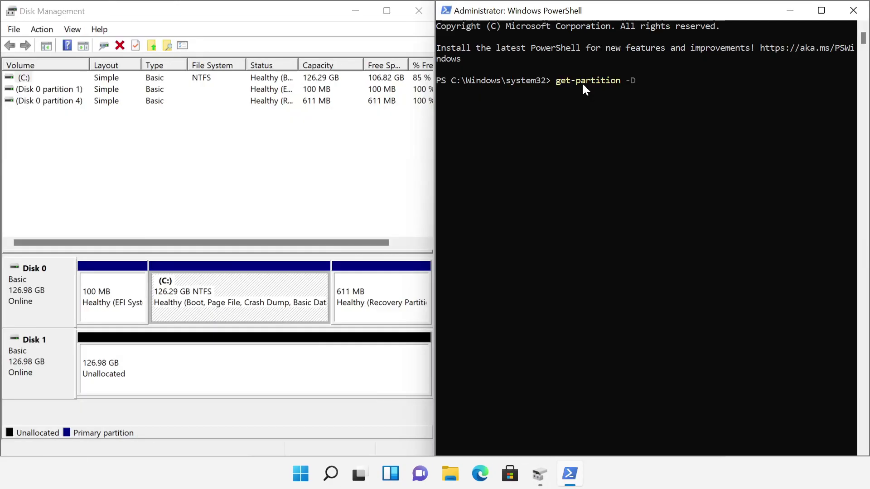
pyautogui.write('DiskNumber 0')
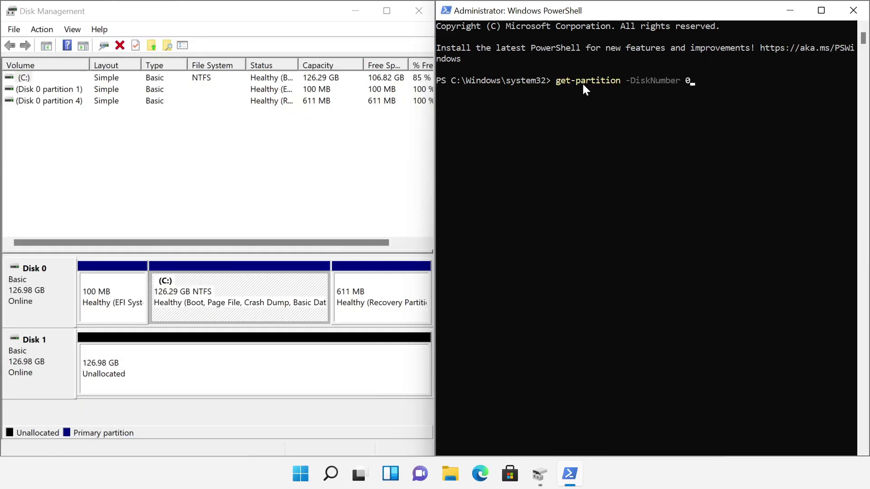
pyautogui.press('Return')
# Step: Start diskpart from an administrator Command Prompt
pyautogui.click(332, 474)
pyautogui.write('cmd')
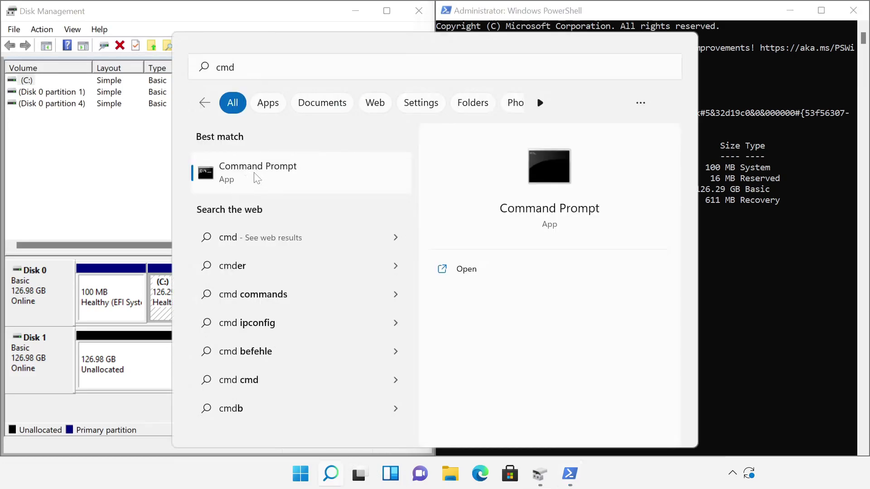
pyautogui.rightClick(257, 178)
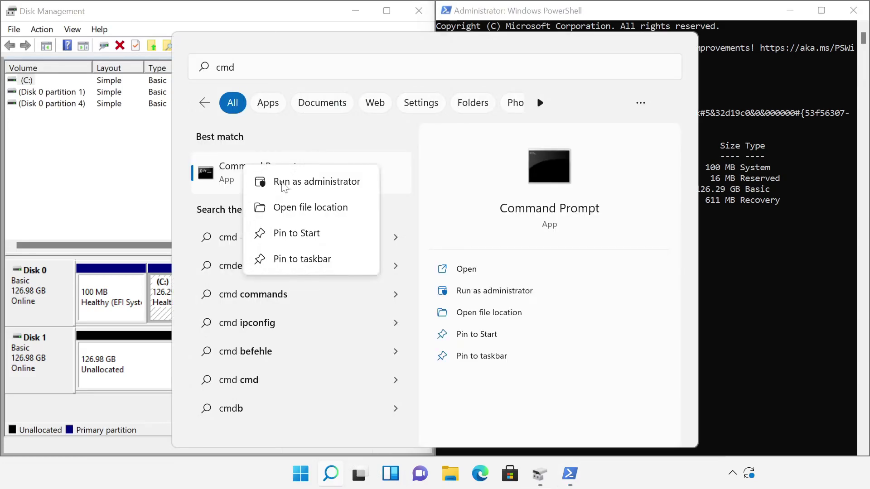
pyautogui.click(290, 180)
pyautogui.write('diskpart')
pyautogui.press('Return')
# Step: In diskpart, list disks, select disk 0 and list its partitions
pyautogui.write('list disk')
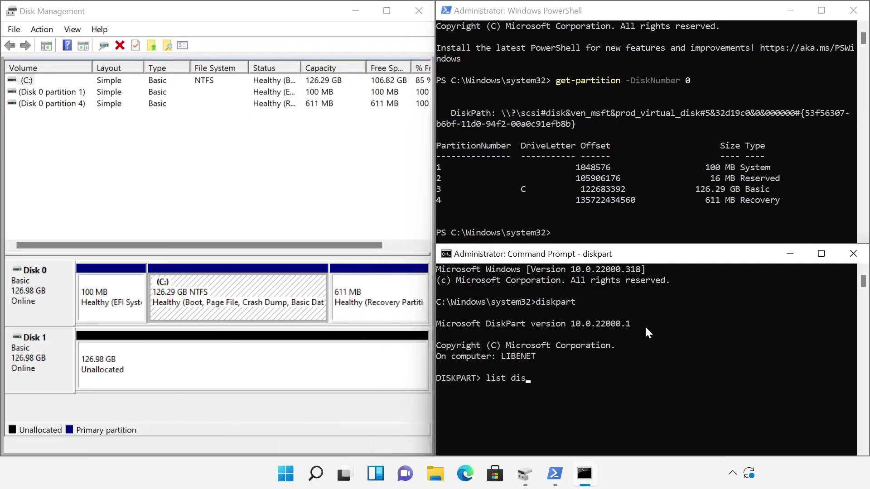
pyautogui.press('Return')
pyautogui.write('select disk 0')
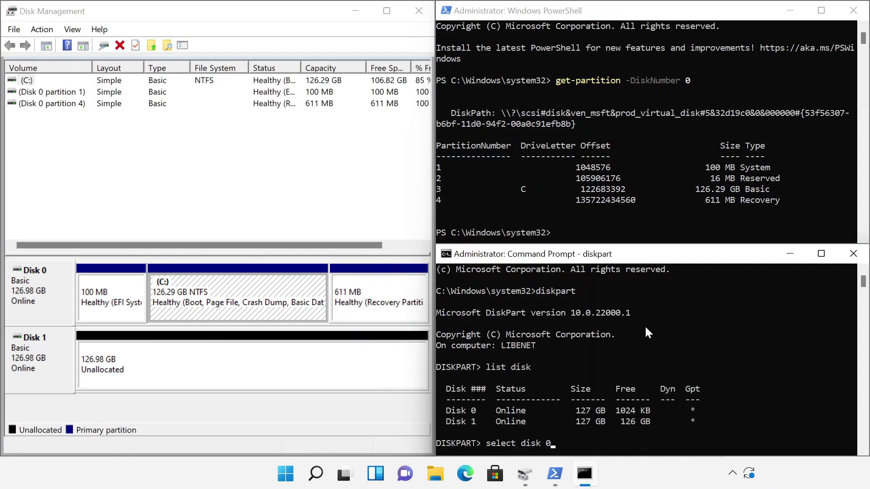
pyautogui.press('Return')
pyautogui.write('list partition')
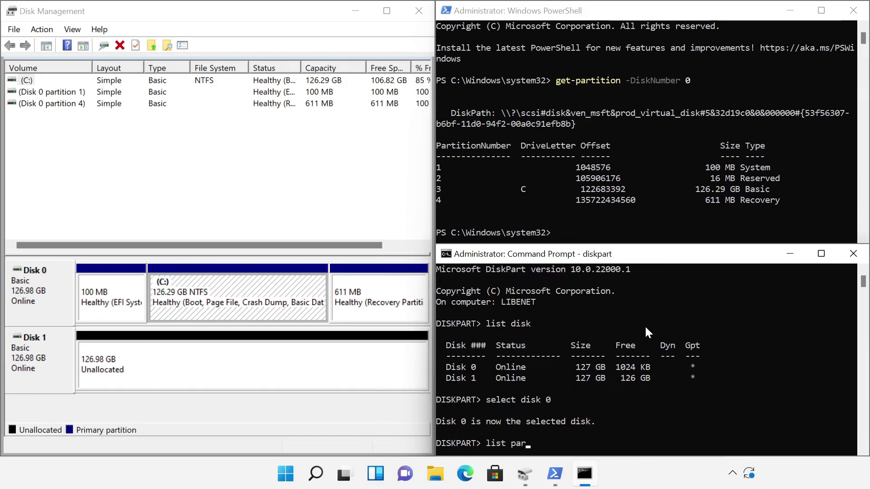
pyautogui.press('Return')
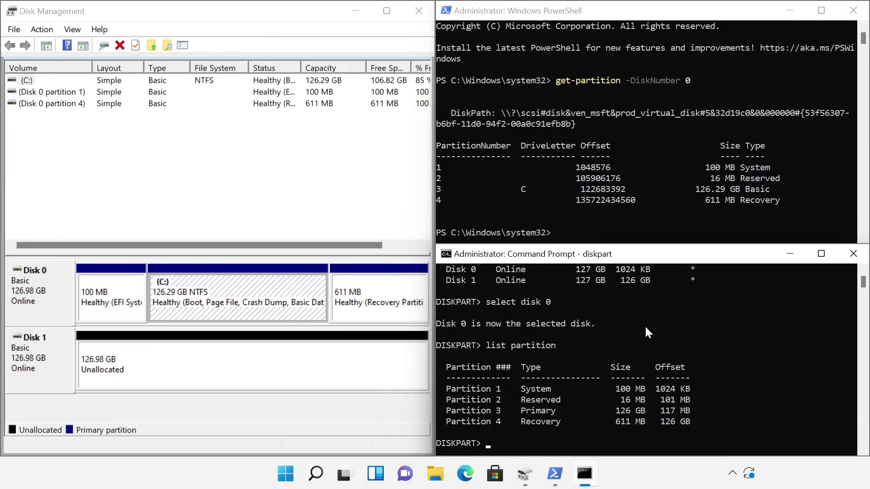
# Step: Convert Disk 0 to a dynamic disk in Disk Management
pyautogui.rightClick(32, 285)
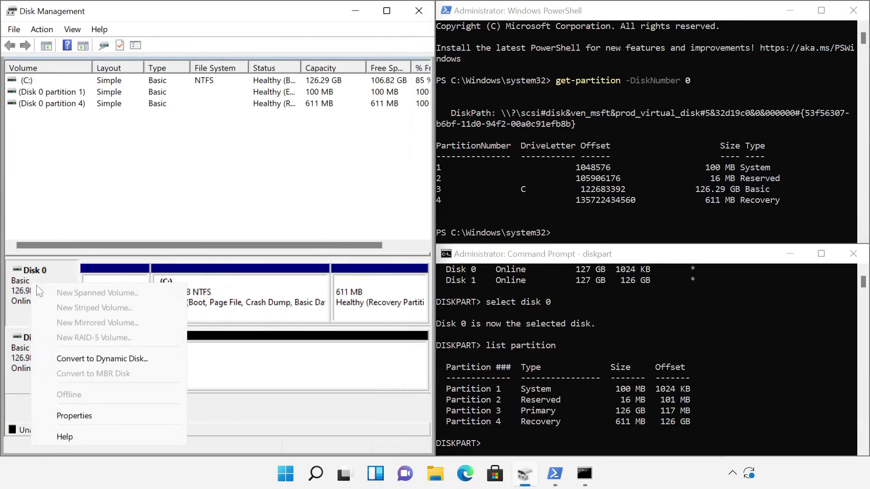
pyautogui.click(102, 360)
pyautogui.click(262, 314)
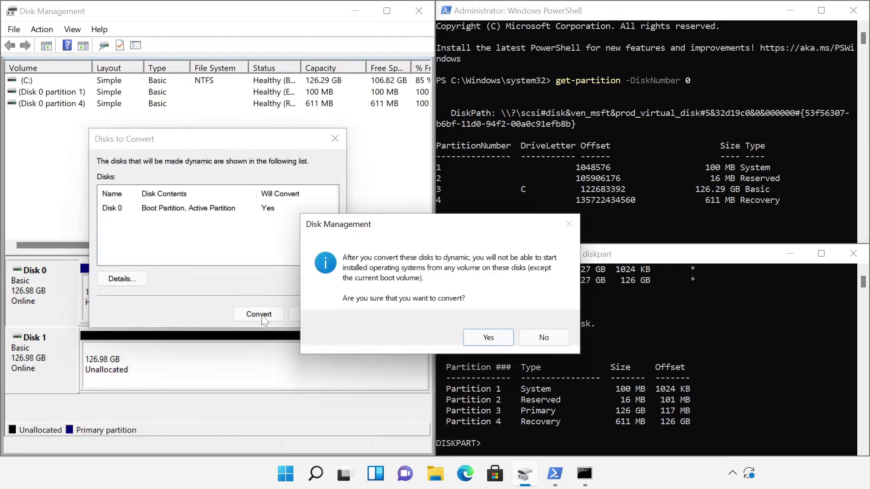
pyautogui.click(487, 337)
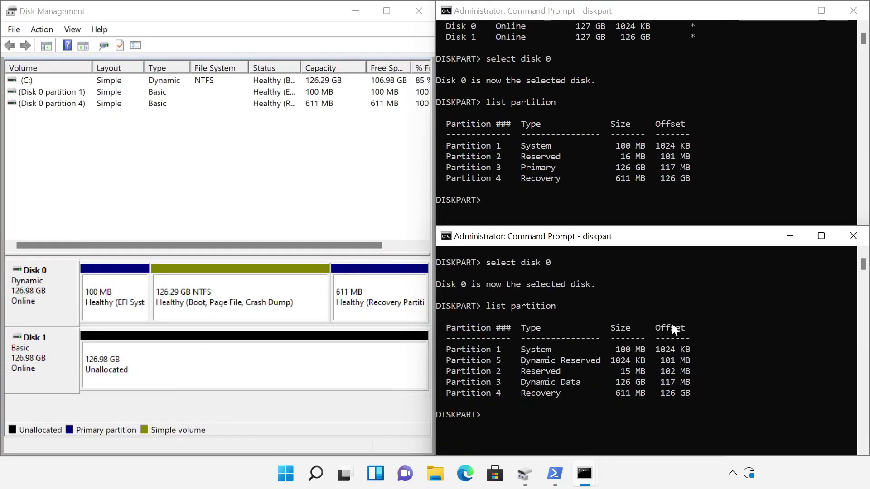
# Step: Highlight the new Dynamic Reserved partition row in the diskpart listing
pyautogui.moveTo(447, 360); pyautogui.dragTo(689, 362)
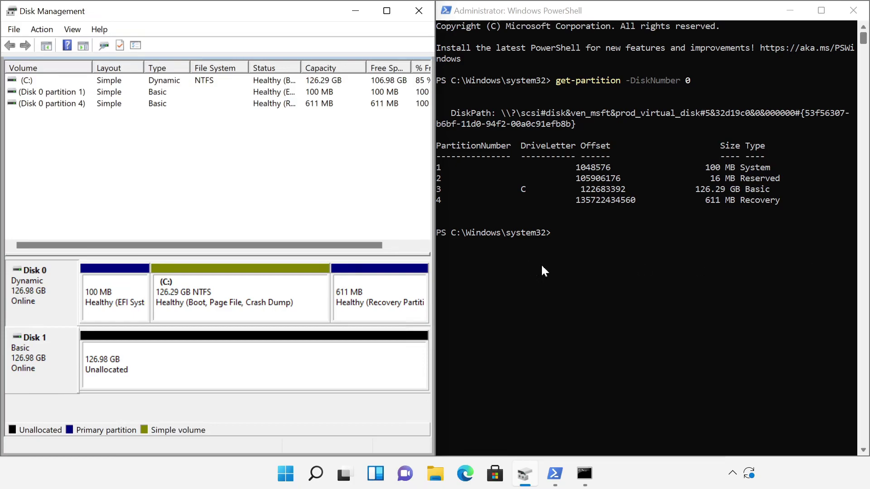
# Step: Remove all existing partitions from Disk 1 in PowerShell, confirming with Y
pyautogui.click(565, 254)
pyautogui.rightClick(560, 254)
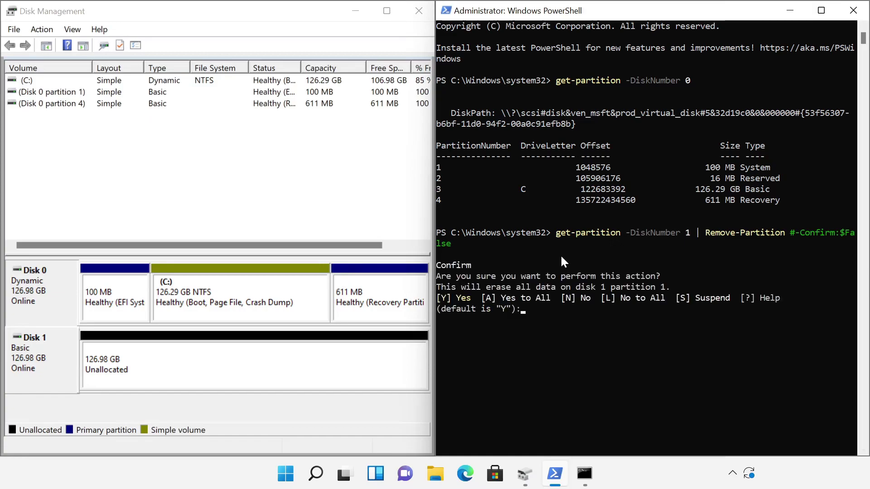
pyautogui.write('Y')
pyautogui.press('Return')
# Step: Create Disk 1's 100 MB System, 16 MB Reserved, 126.29 GB data and 612 MB Recovery partitions
pyautogui.rightClick(560, 254)
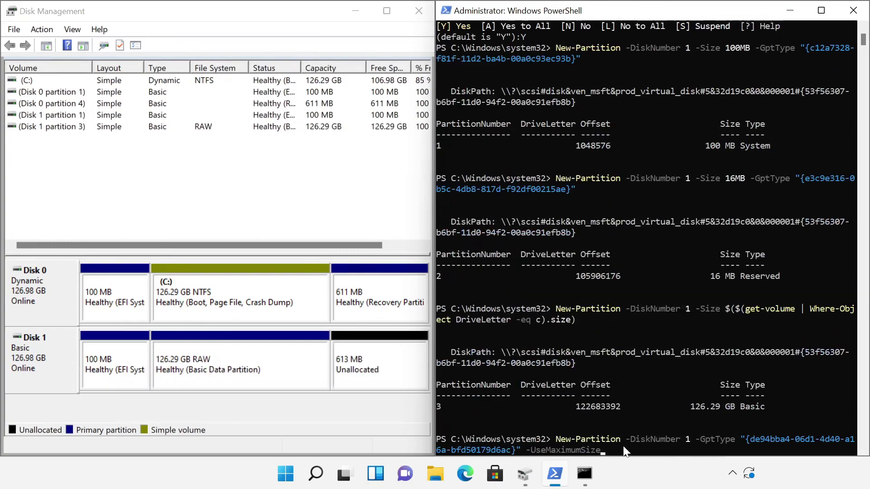
pyautogui.press('Return')
pyautogui.click(585, 474)
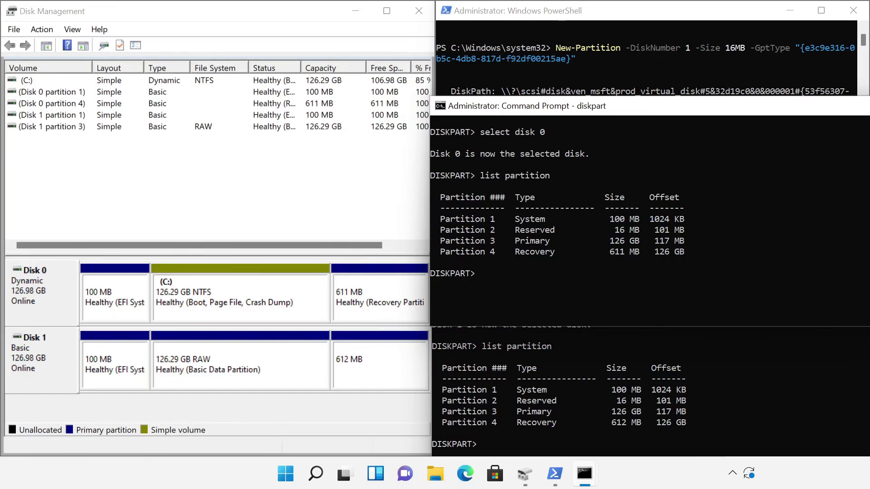
# Step: Convert Disk 1 to a dynamic disk in Disk Management
pyautogui.rightClick(28, 358)
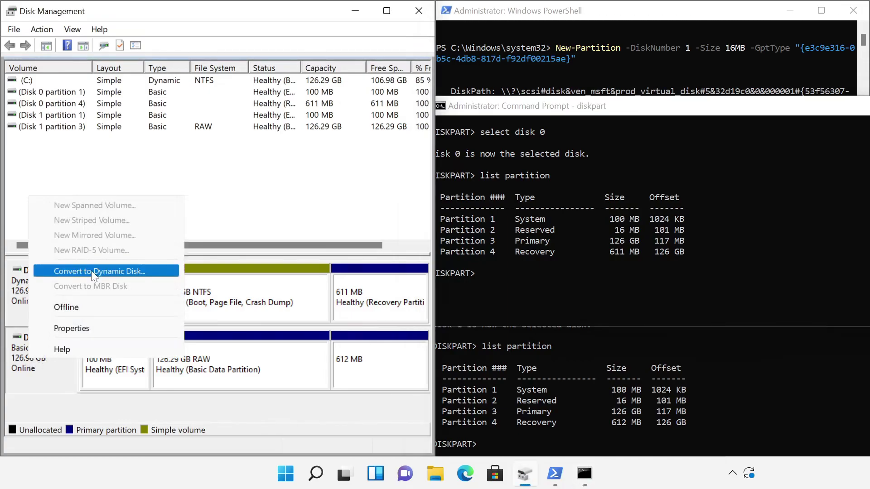
pyautogui.click(94, 271)
pyautogui.click(240, 288)
pyautogui.click(256, 314)
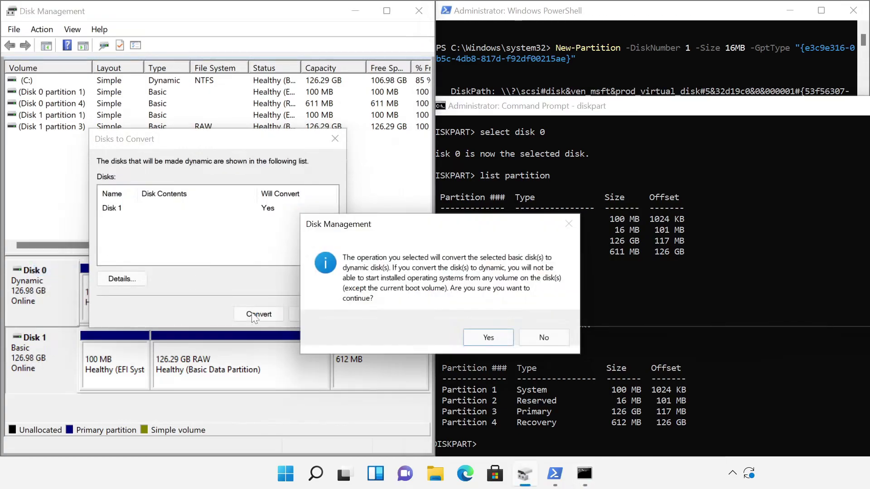
pyautogui.click(498, 339)
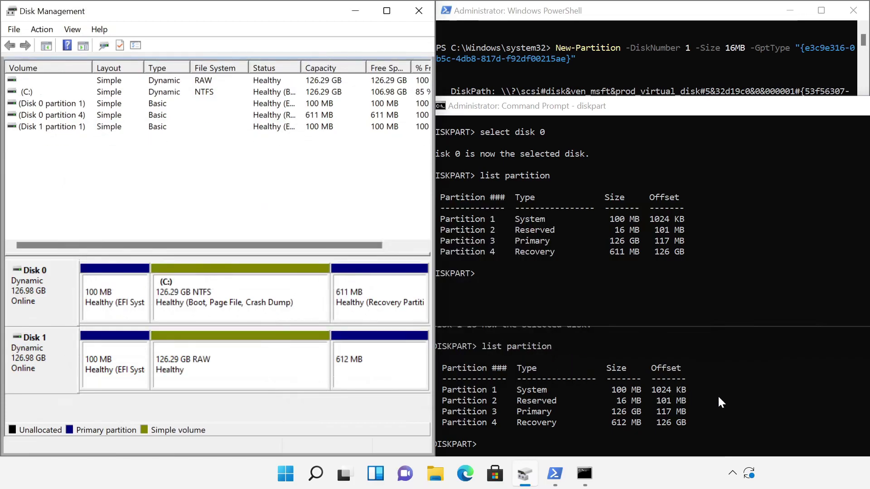
# Step: Re-list Disk 1's partitions in diskpart and highlight the Partition 5 Dynamic Reserved row
pyautogui.click(743, 400)
pyautogui.press('Up')
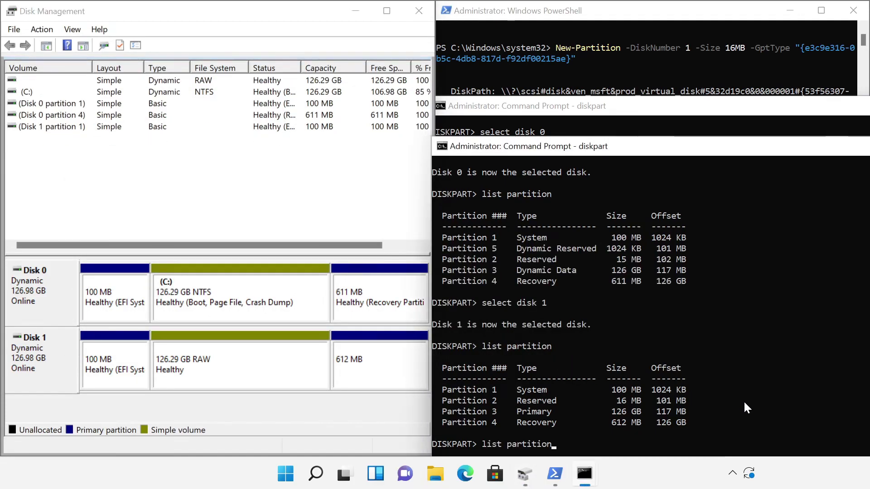
pyautogui.press('Return')
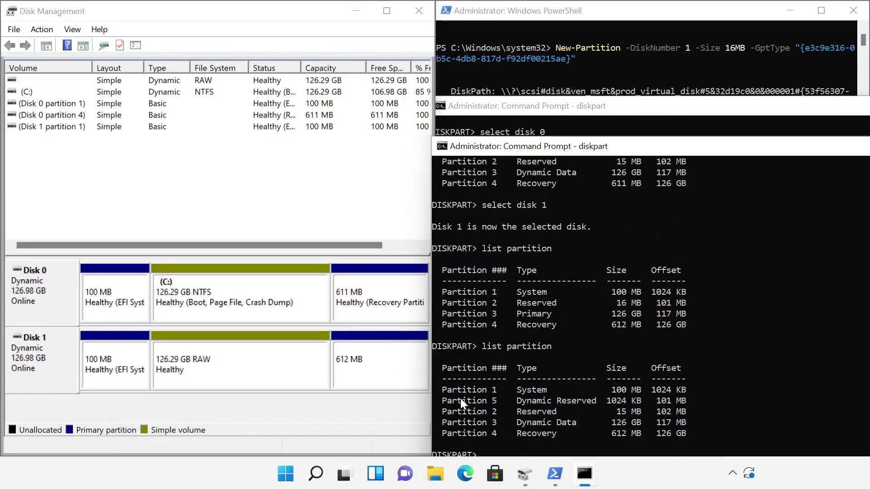
pyautogui.moveTo(530, 403); pyautogui.dragTo(448, 401)
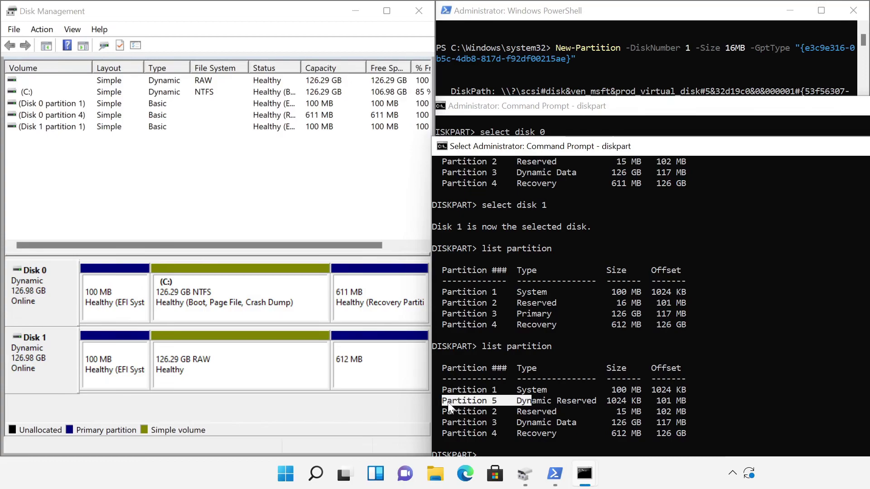
pyautogui.moveTo(517, 401); pyautogui.dragTo(627, 400)
pyautogui.scroll(-3, 544, 317)
# Step: Delete Disk 1's 126.29 GB RAW volume
pyautogui.rightClick(230, 362)
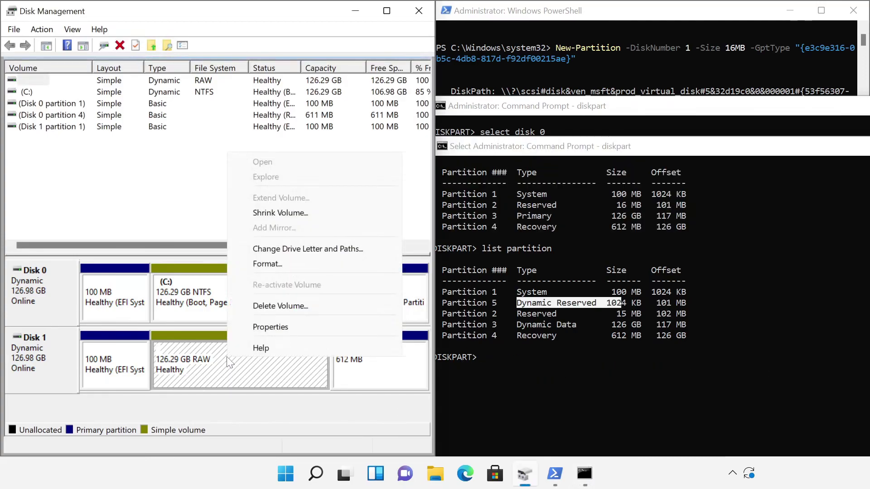
pyautogui.click(296, 309)
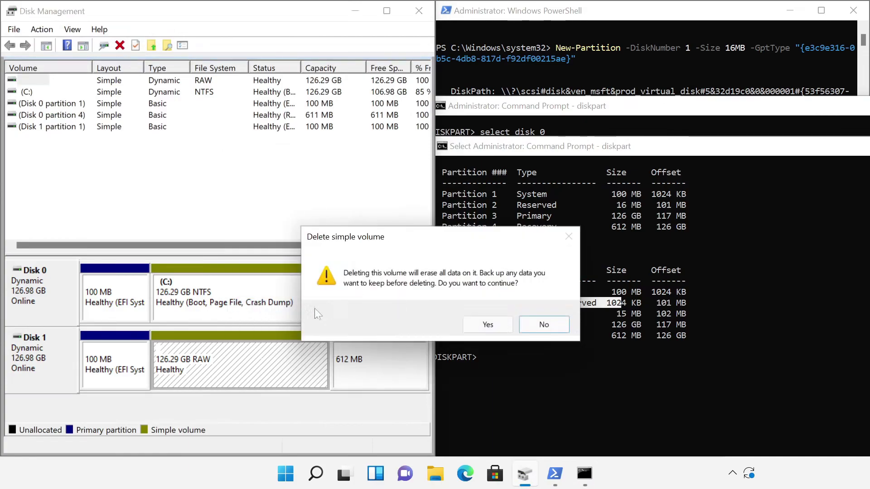
pyautogui.click(487, 324)
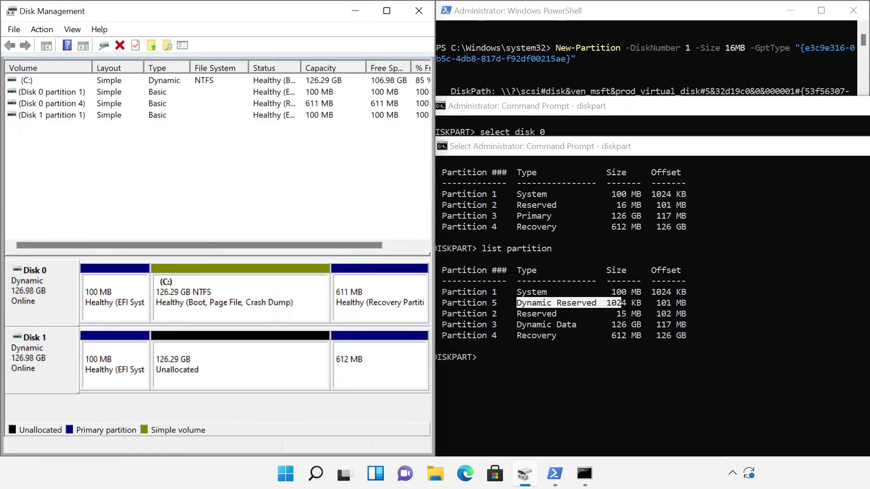
# Step: Add a mirror of C: on Disk 1 from the Add Mirror dialog
pyautogui.rightClick(241, 289)
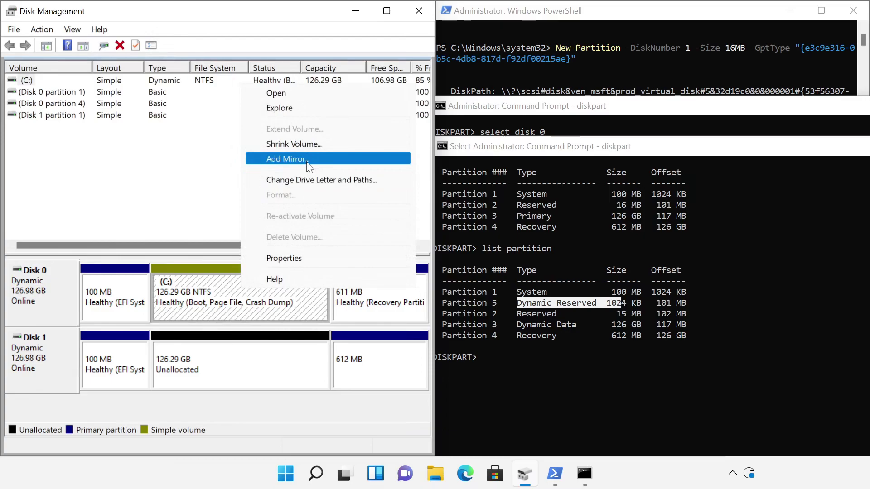
pyautogui.click(307, 164)
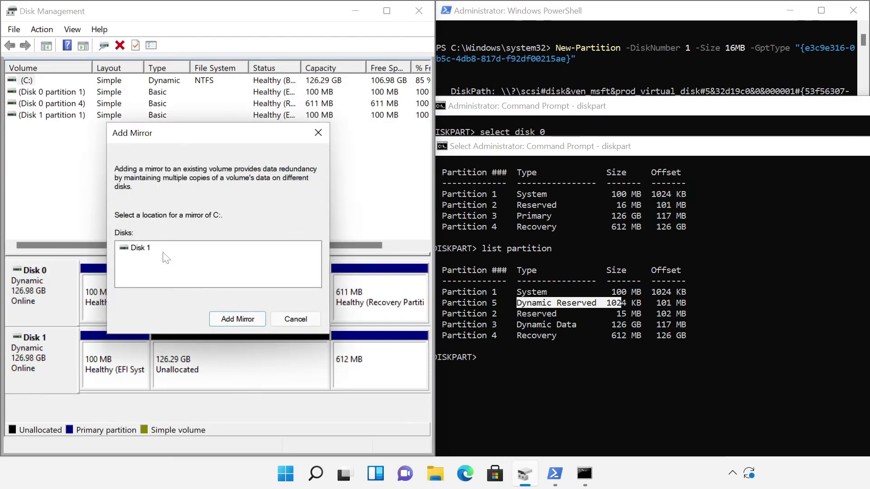
pyautogui.click(148, 248)
pyautogui.click(237, 318)
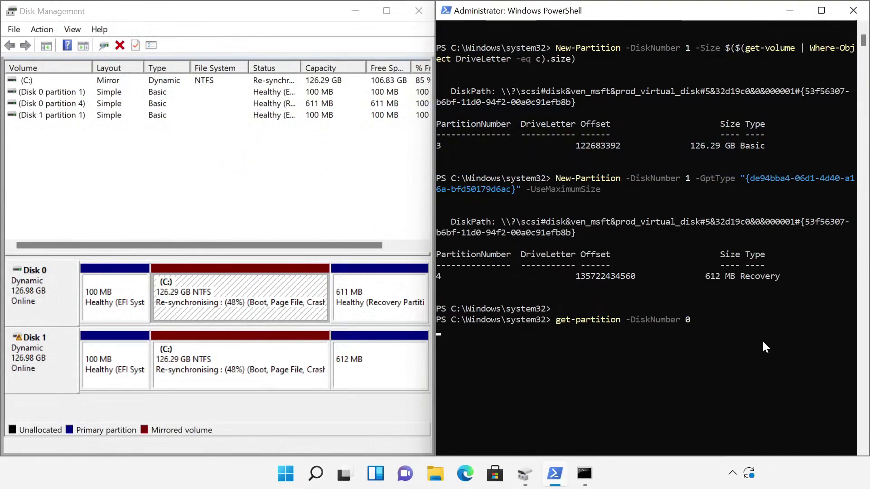
# Step: Scroll PowerShell to view the 'No MSFT_Partition objects found' error for disk 0
pyautogui.scroll(-1, 765, 348)
pyautogui.scroll(-1, 764, 343)
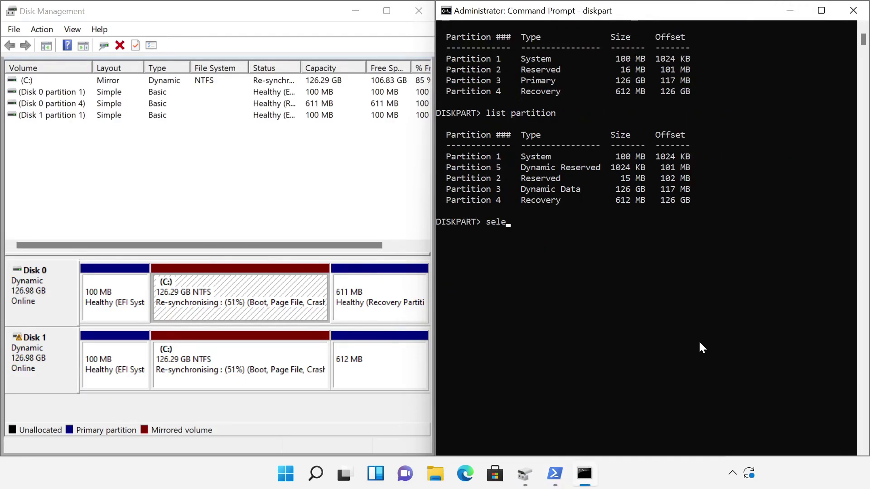
# Step: In diskpart, select disk 0 partition 1 and assign it letter P
pyautogui.write('ct disk 0')
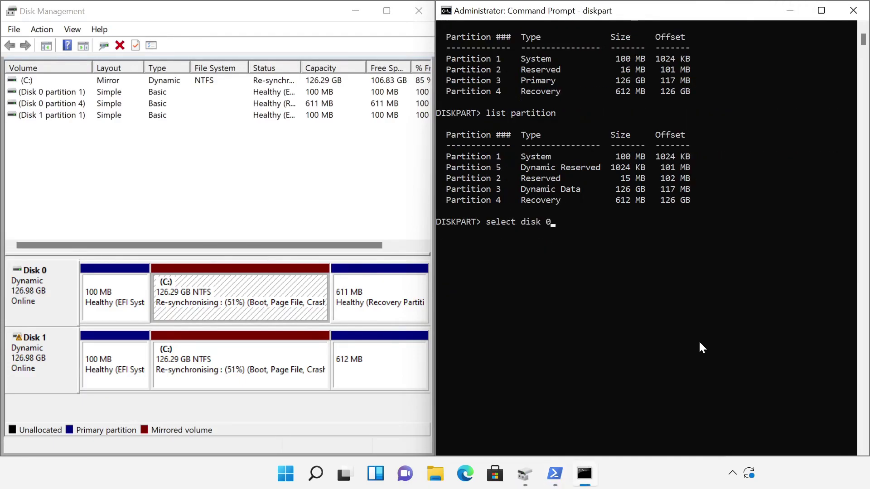
pyautogui.press('Return')
pyautogui.write('select p')
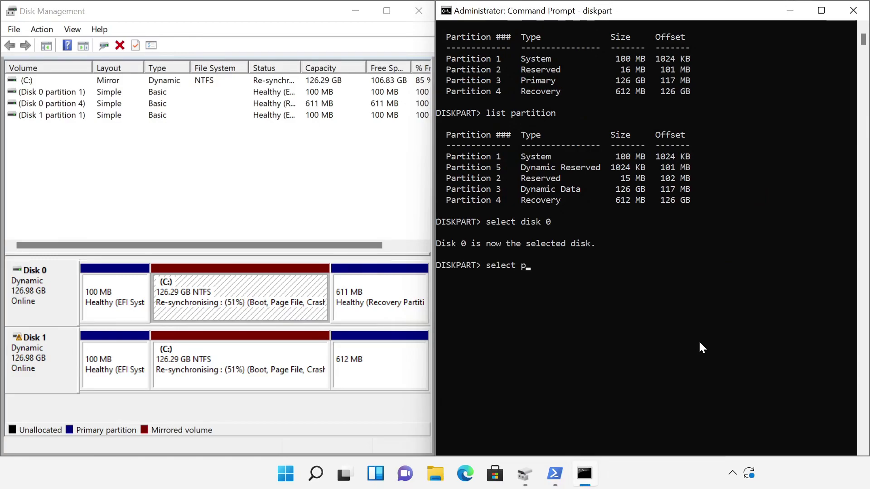
pyautogui.write('artition 1')
pyautogui.press('Return')
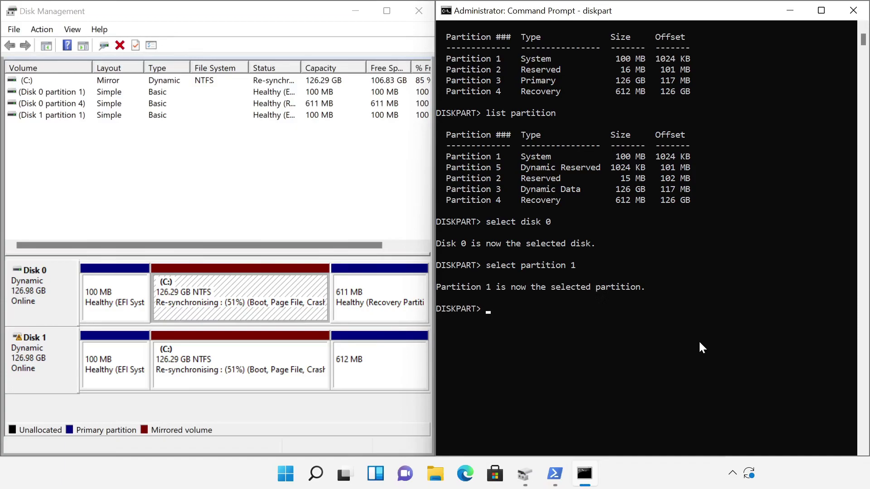
pyautogui.write('assign letter=p')
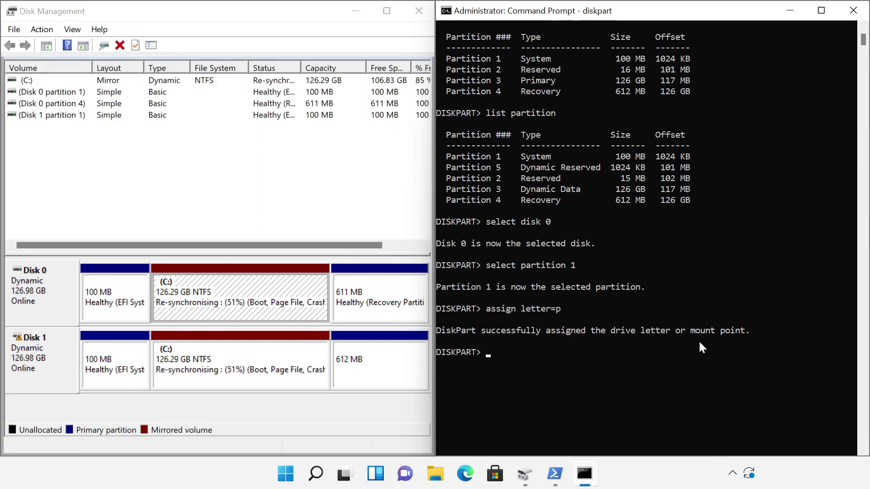
# Step: Select disk 1 partition 1, quick-format it FAT32 and assign letter S
pyautogui.write('select disk 1')
pyautogui.press('Return')
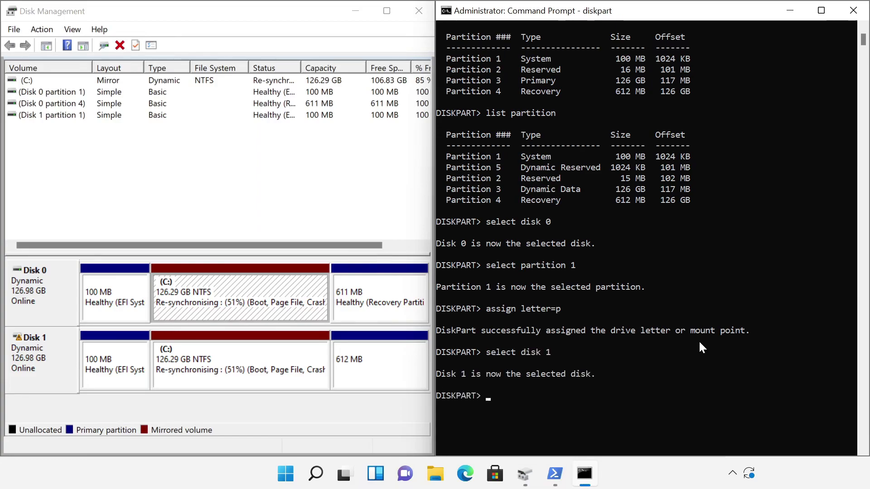
pyautogui.write('select p')
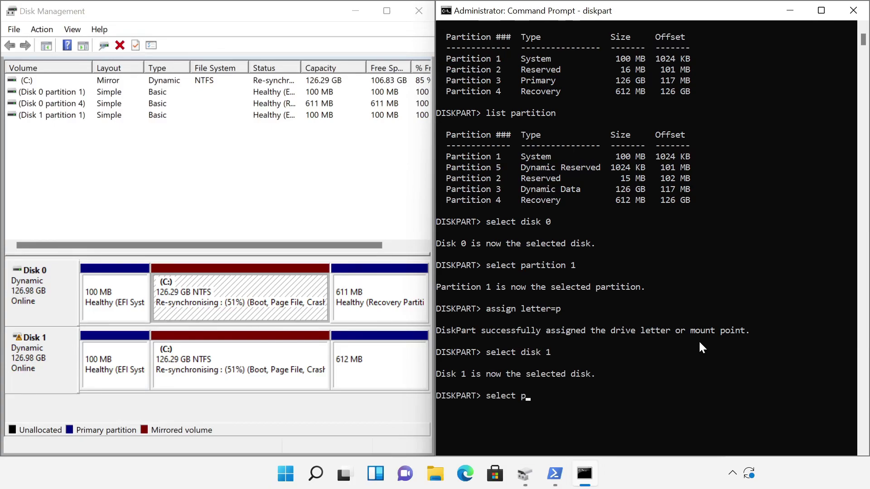
pyautogui.write('artition 1')
pyautogui.press('Return')
pyautogui.write('fo')
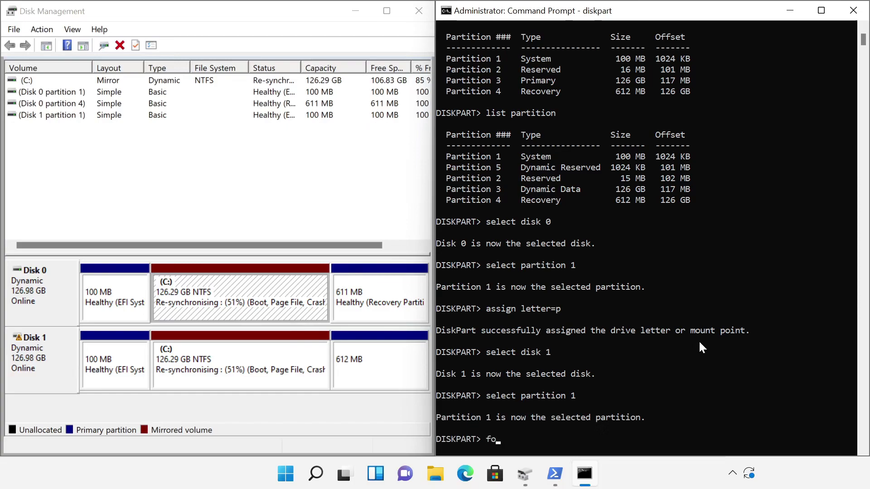
pyautogui.write('rmat fs=fat32 quick')
pyautogui.press('Return')
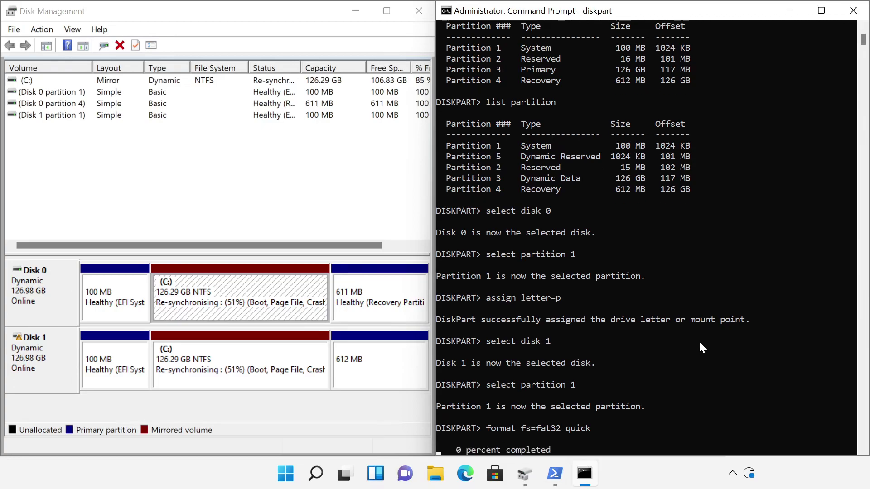
pyautogui.write('assign letter=s')
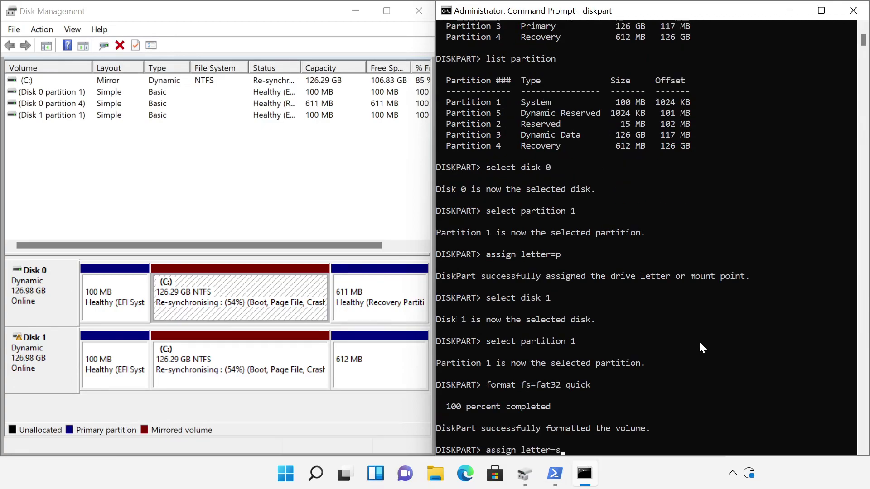
pyautogui.press('Return')
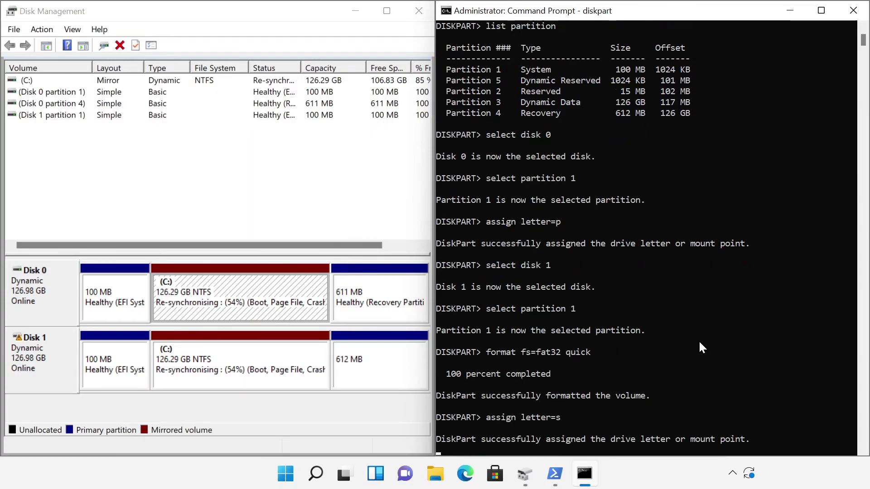
pyautogui.click(612, 401)
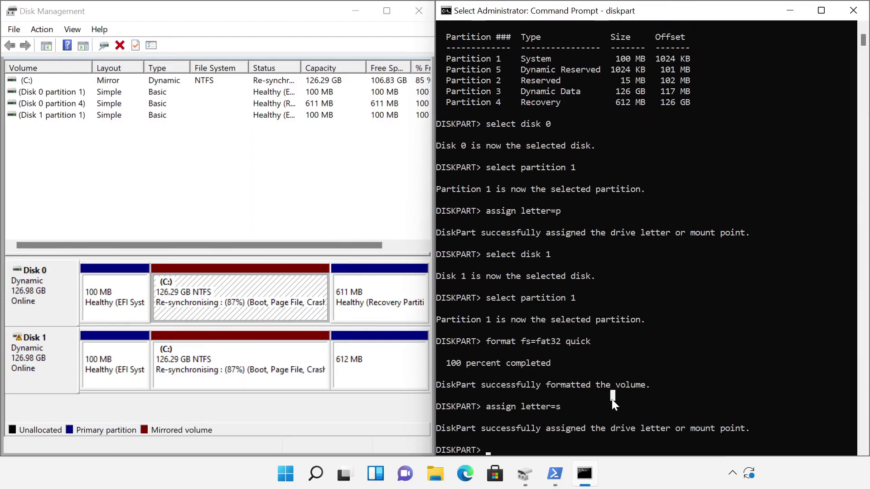
# Step: Exit diskpart and change to P:\EFI\Microsoft\Boot
pyautogui.write('exi')
pyautogui.write('t')
pyautogui.press('Return')
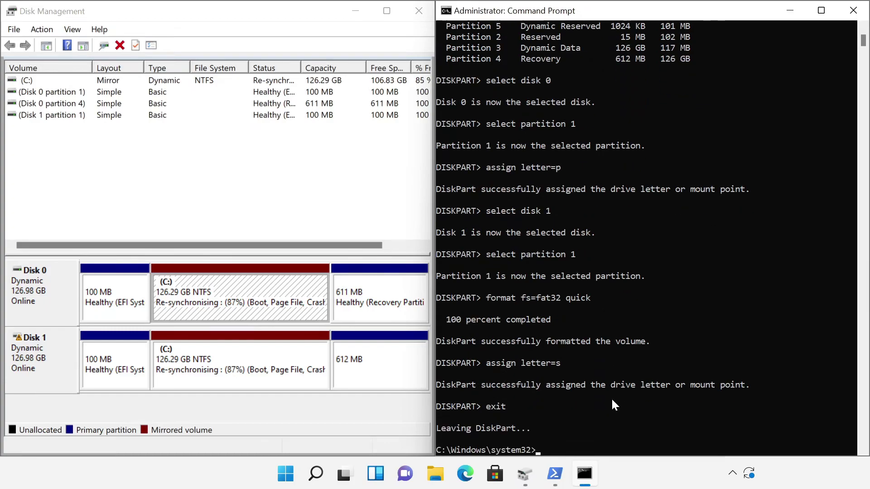
pyautogui.write('p:')
pyautogui.press('Return')
pyautogui.write('cd EFI\\Microsoft\\Boot')
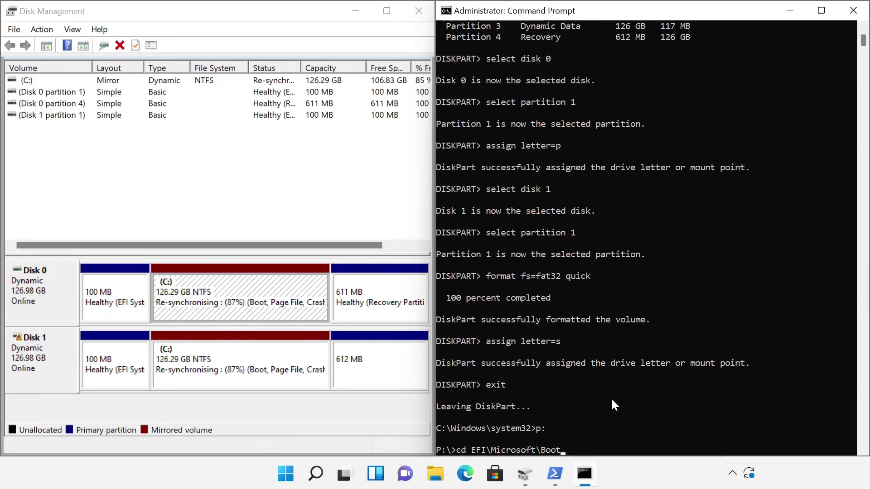
pyautogui.press('Return')
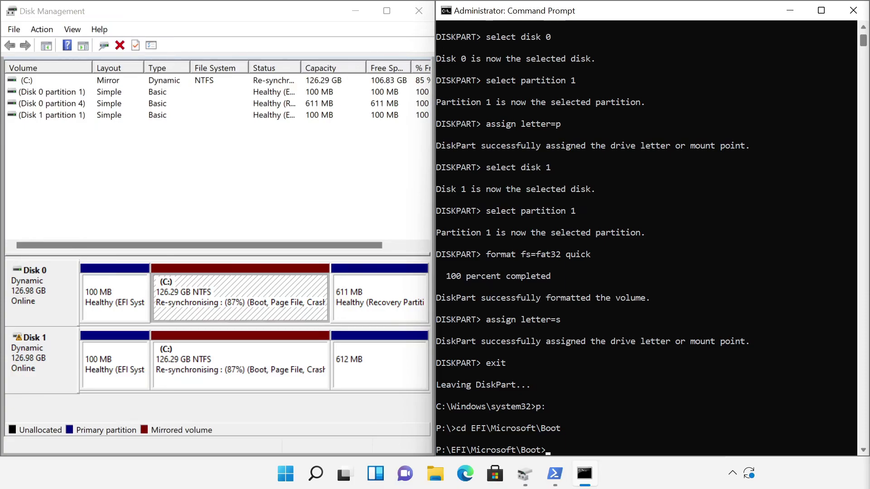
# Step: Export the boot configuration as BCD2 and robocopy all boot files from P: to S:
pyautogui.rightClick(636, 422)
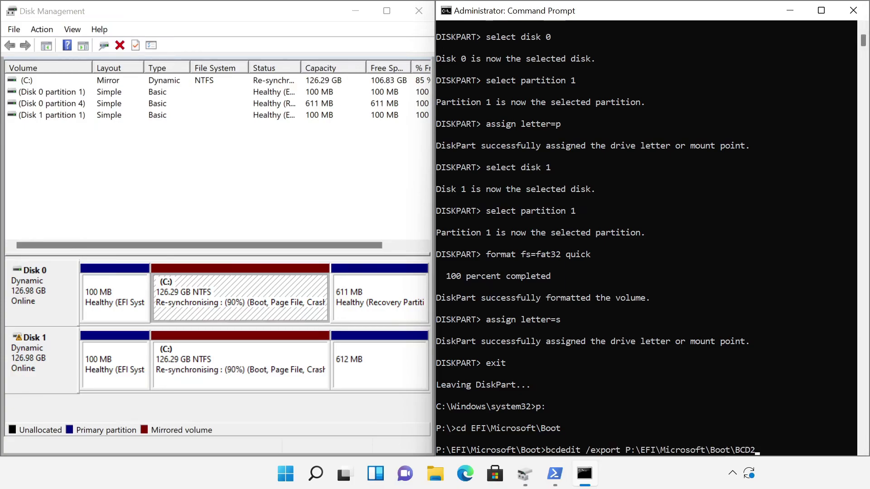
pyautogui.press('Return')
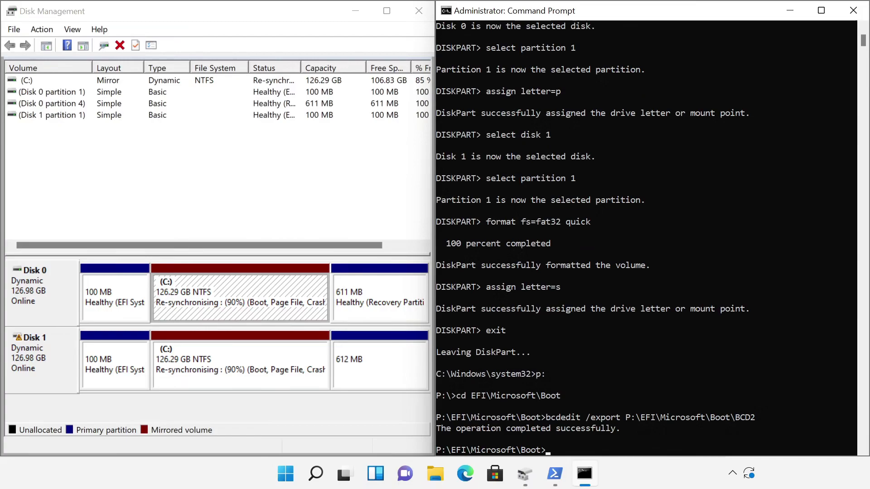
pyautogui.rightClick(726, 386)
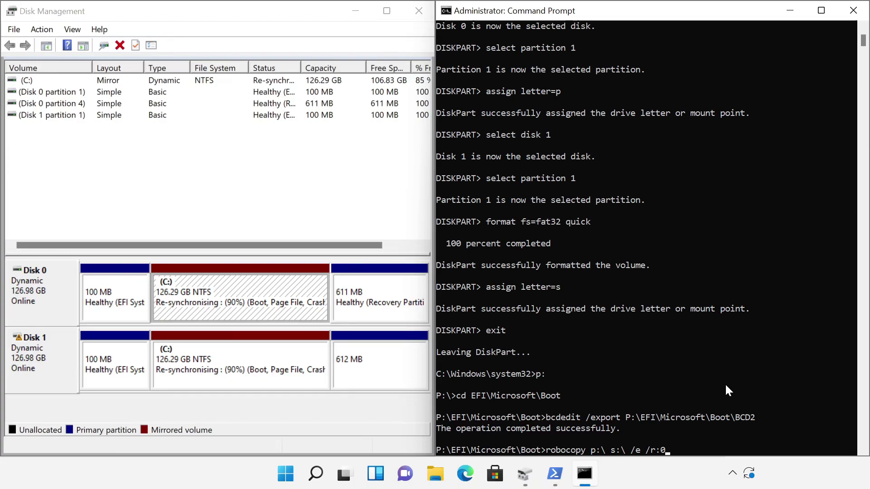
pyautogui.press('Return')
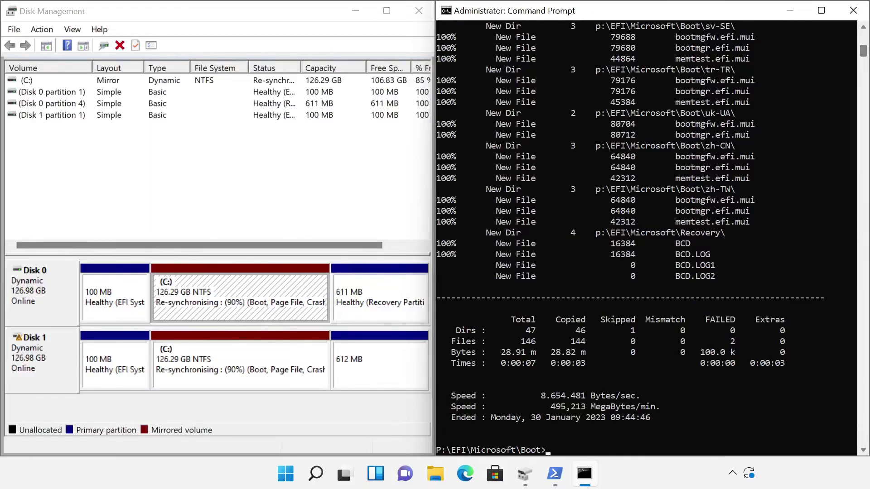
# Step: Rename S:'s BCD2 to BCD and delete the leftover BCD2 on P:
pyautogui.write('rename S:\\EFI\\Microsoft\\Boot\\BCD2 BCD')
pyautogui.press('Return')
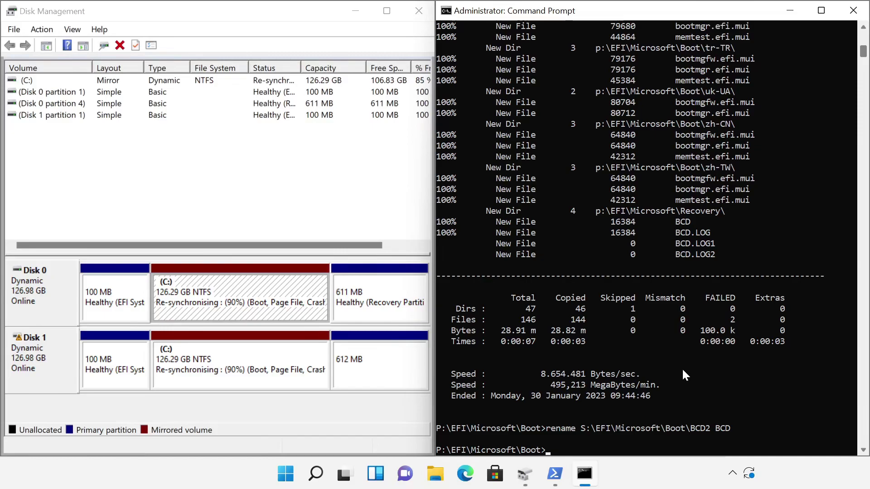
pyautogui.write('del P:\\EFI\\Microsoft\\Boot\\BCD2')
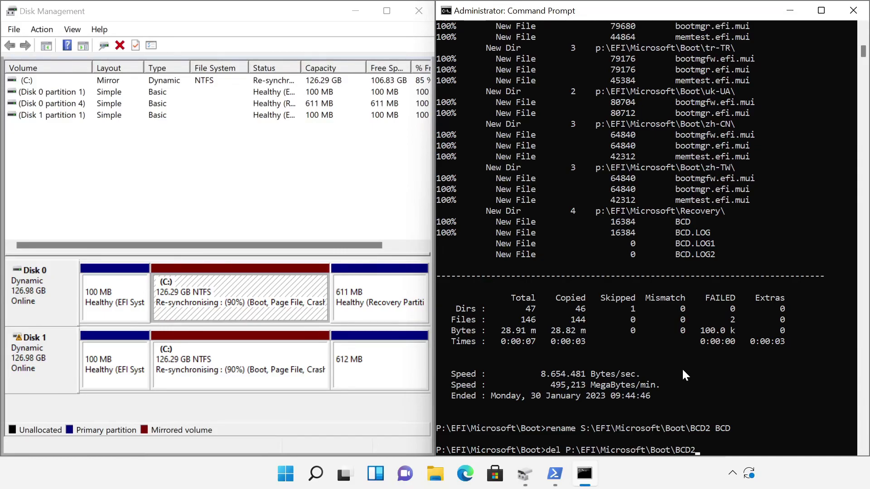
pyautogui.press('Return')
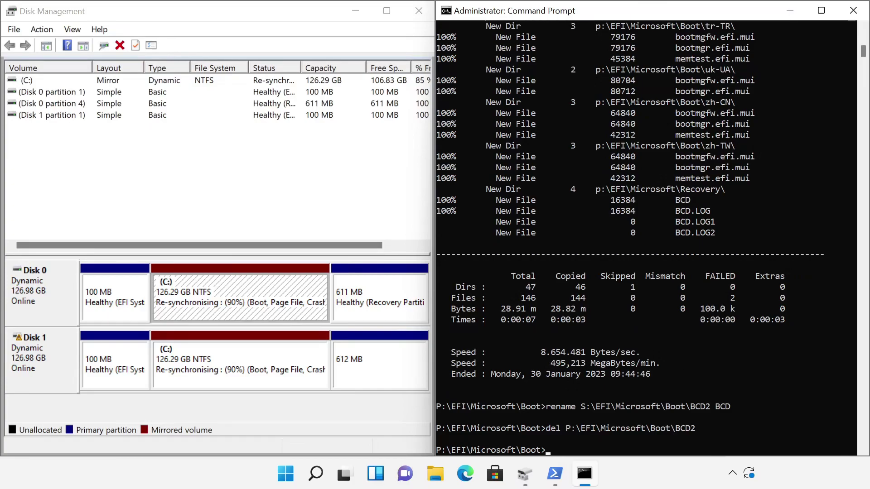
# Step: Return to drive C:, start diskpart and remove the S: letter from its EFI system volume
pyautogui.write('c:')
pyautogui.press('Return')
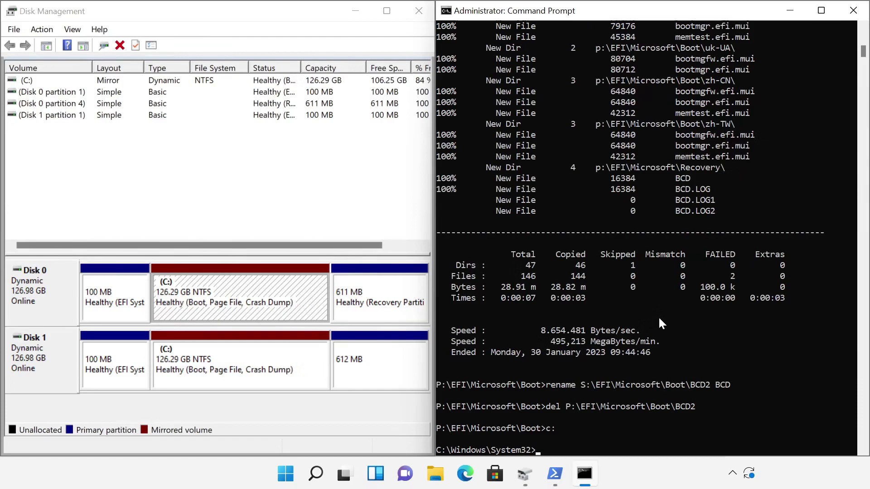
pyautogui.write('diskpart')
pyautogui.press('Return')
pyautogui.write('select volume s')
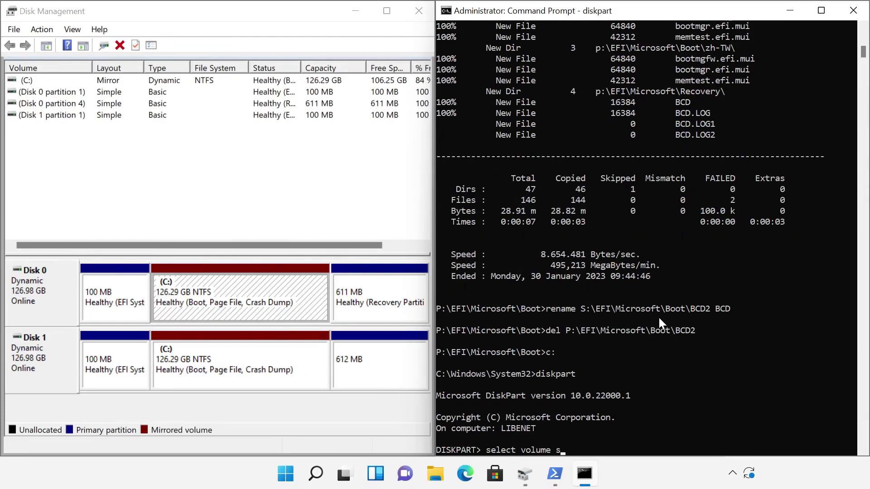
pyautogui.press('Return')
pyautogui.write('remove')
pyautogui.press('Return')
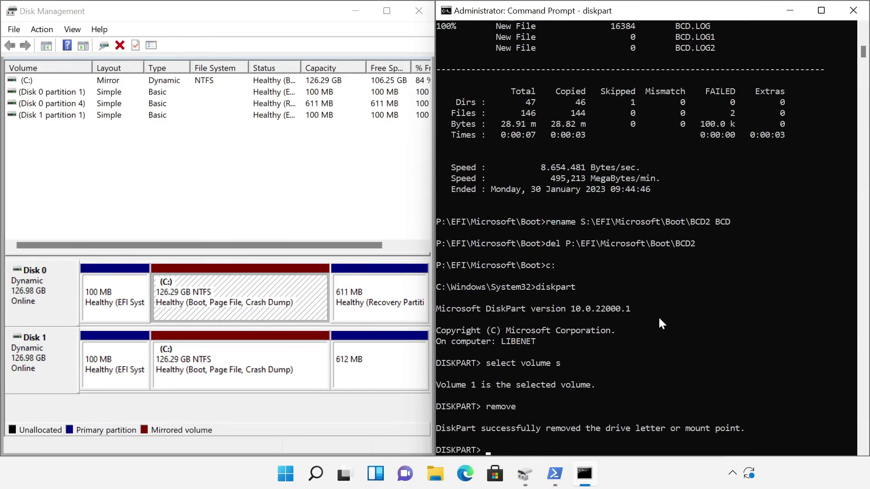
# Step: Remove the P: drive letter from the other EFI system volume
pyautogui.write('select volume')
pyautogui.press('Return')
pyautogui.write('select volume p')
pyautogui.press('Return')
pyautogui.write('remove')
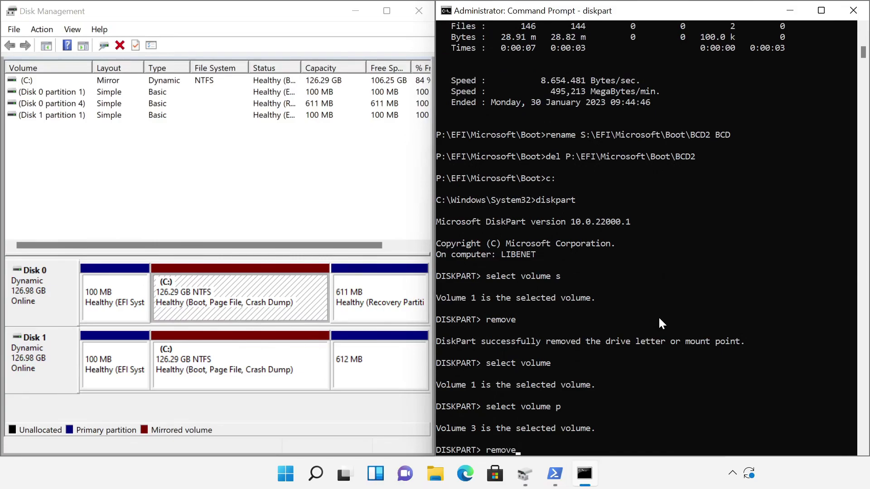
pyautogui.press('Return')
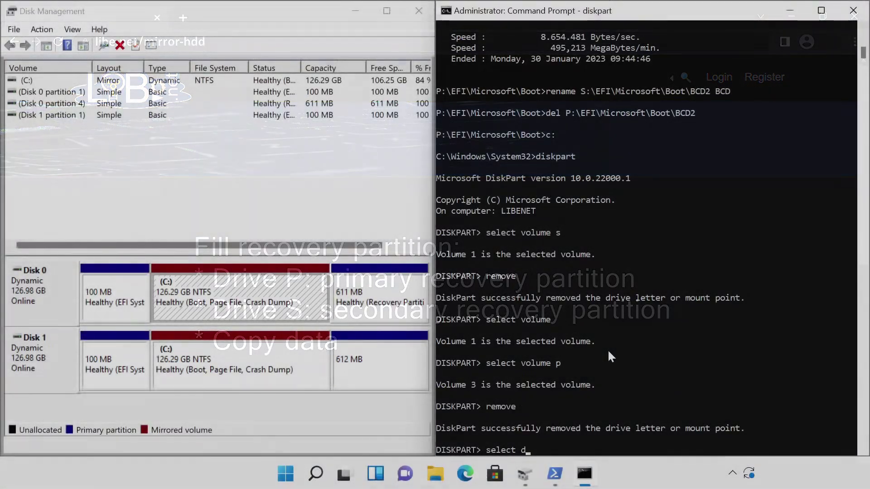
# Step: Assign letter P to partition 4, the recovery partition on Disk 0
pyautogui.write('isk 0')
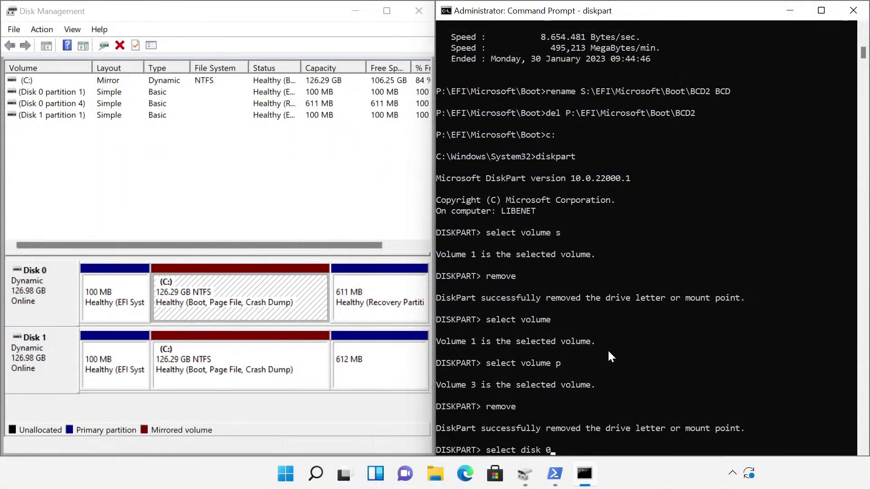
pyautogui.press('Return')
pyautogui.write('list partition')
pyautogui.press('Return')
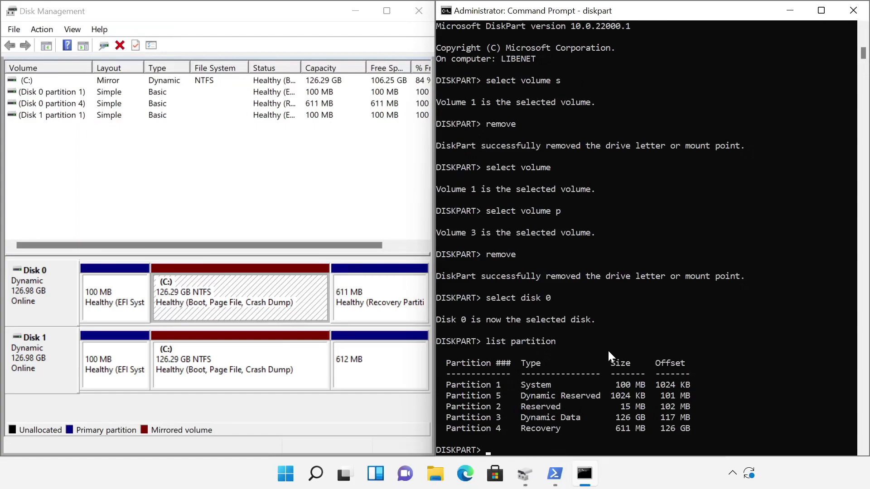
pyautogui.write('select partition 4')
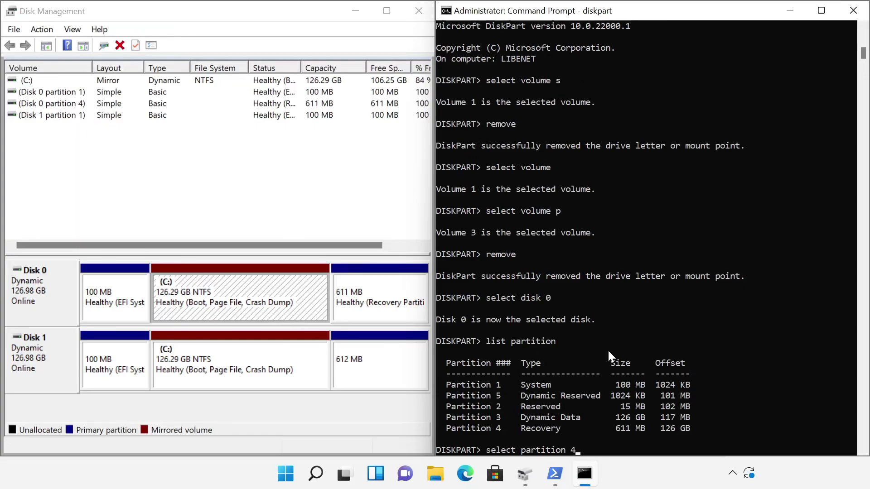
pyautogui.press('Return')
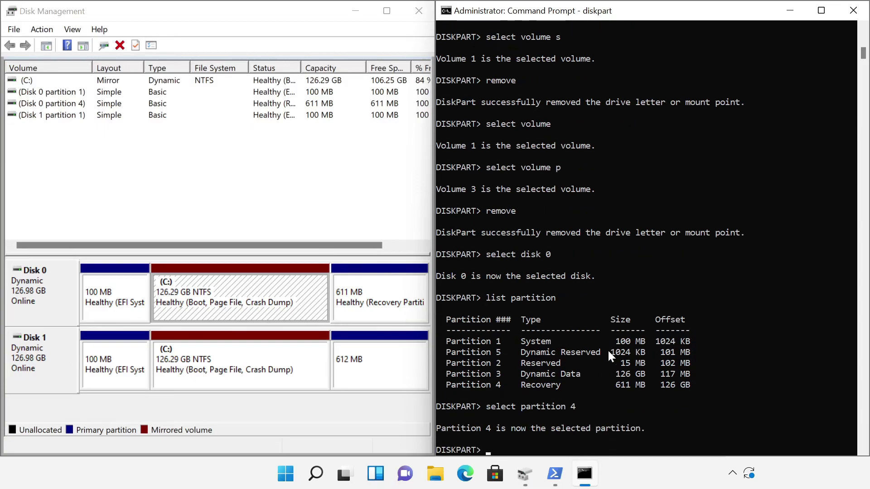
pyautogui.write('assign letter=p')
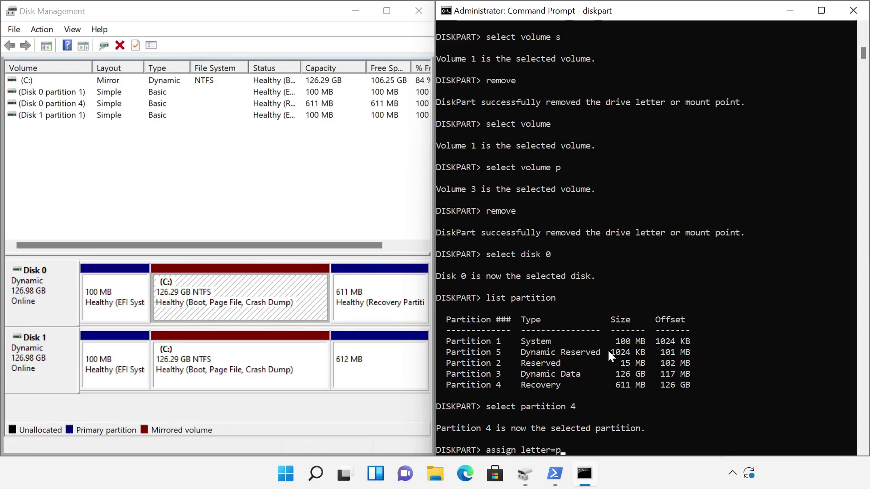
pyautogui.press('Return')
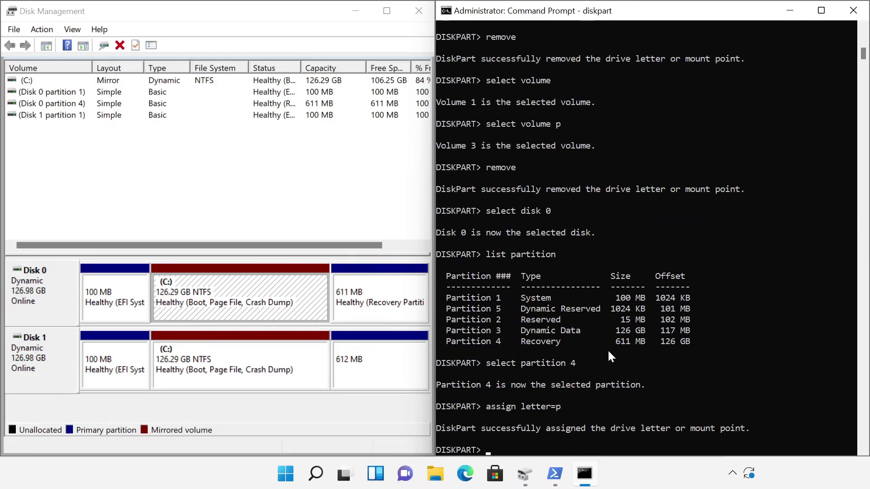
# Step: Quick-format Disk 1's partition 4 as NTFS labelled 'winRE' and assign it letter S
pyautogui.write('select disk 1')
pyautogui.press('Return')
pyautogui.press('Up')
pyautogui.press('Up')
pyautogui.press('Up')
pyautogui.press('Up')
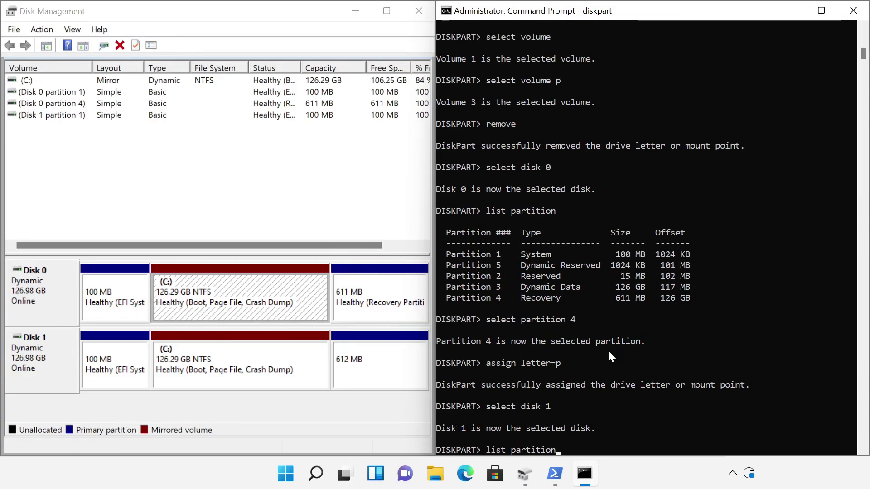
pyautogui.press('Return')
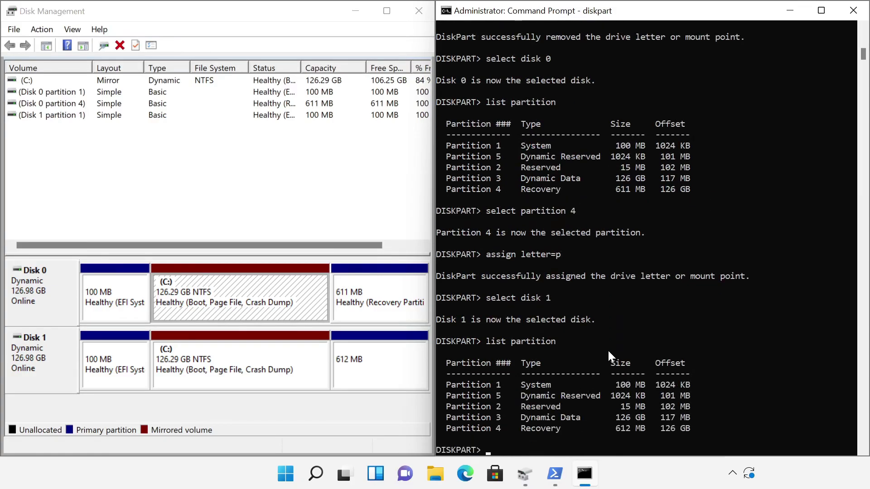
pyautogui.write('select partition 4')
pyautogui.press('Return')
pyautogui.write('format quick fs=ntfs label="wi')
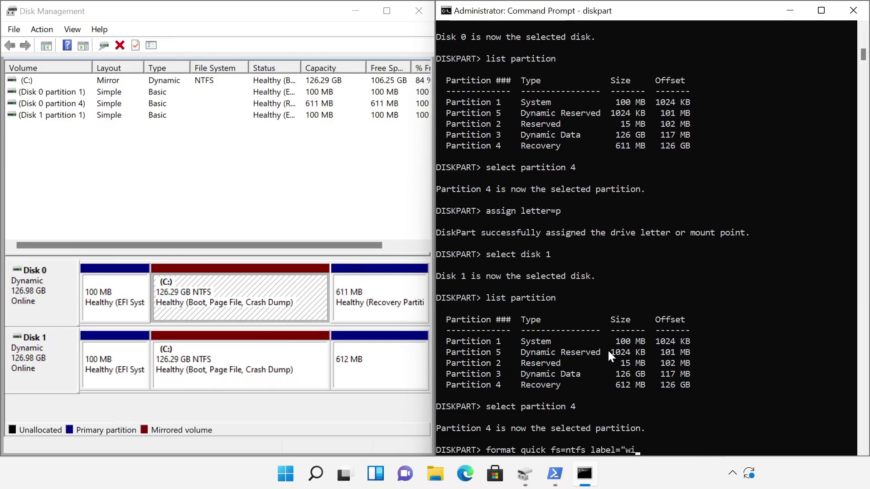
pyautogui.write('nRE"')
pyautogui.press('Return')
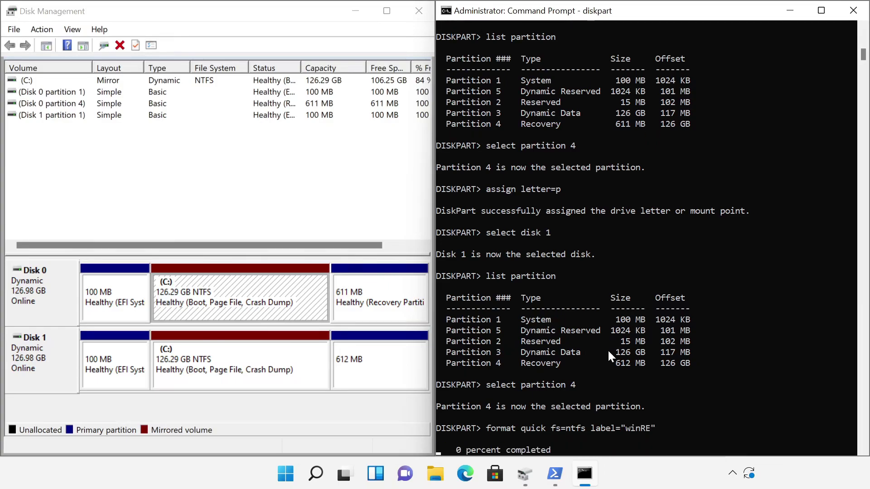
pyautogui.write('assi')
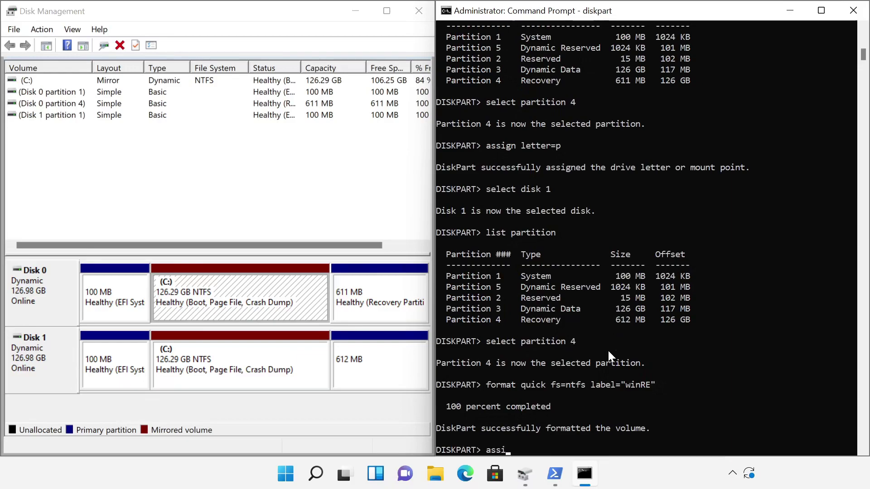
pyautogui.write('gn letter=s')
pyautogui.press('Return')
# Step: Exit diskpart and run robocopy p:\ s:\ /e /r:0 to copy the recovery files
pyautogui.write('exit')
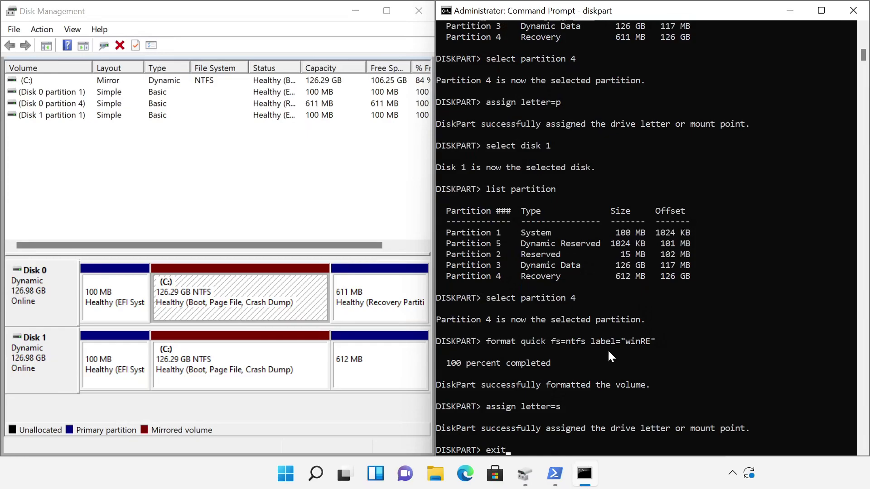
pyautogui.press('Return')
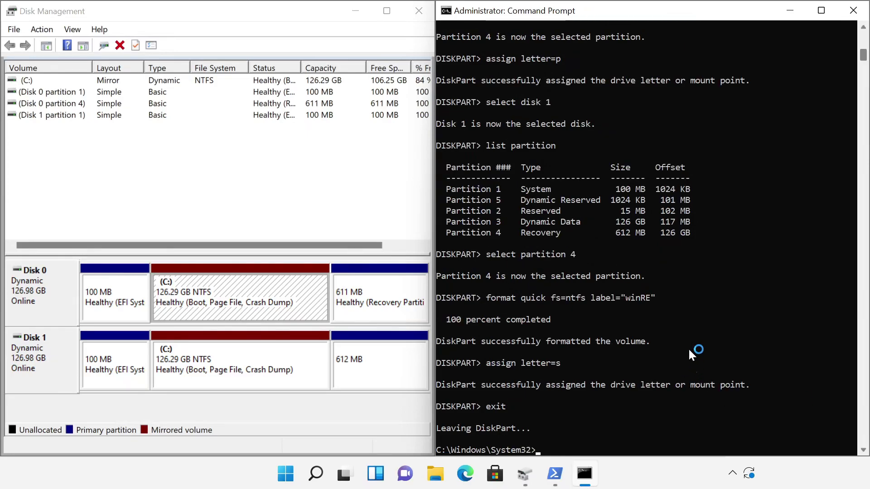
pyautogui.write('robocopy p:\\ s:\\ /e /r:0')
pyautogui.press('Return')
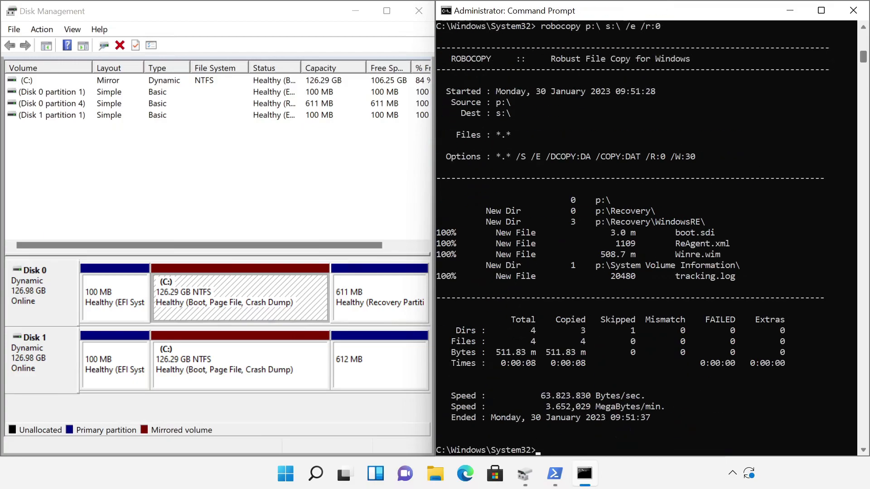
# Step: Start diskpart and remove the temporary S: and P: letters from the recovery volumes
pyautogui.click(688, 406)
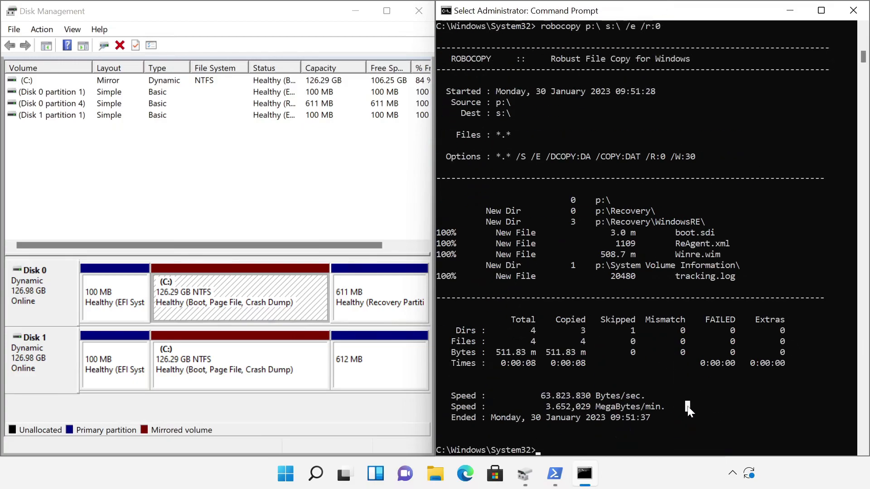
pyautogui.write('diskpart')
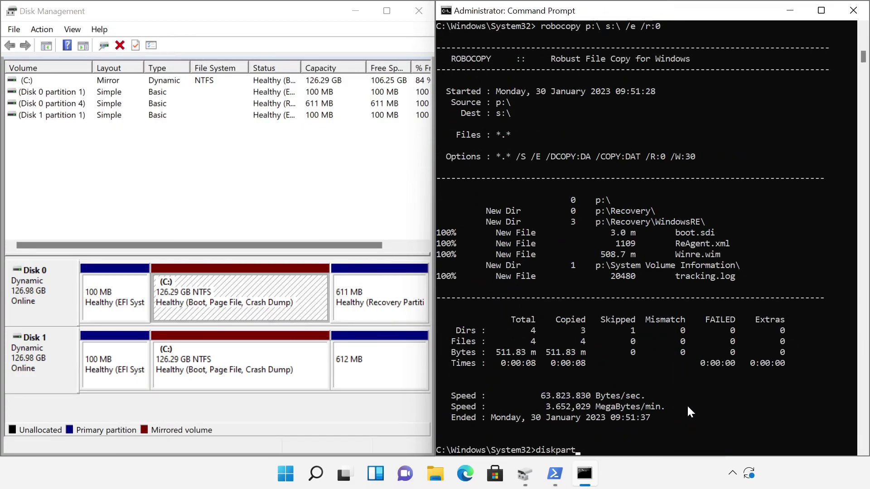
pyautogui.press('Return')
pyautogui.write('select volume s')
pyautogui.press('Return')
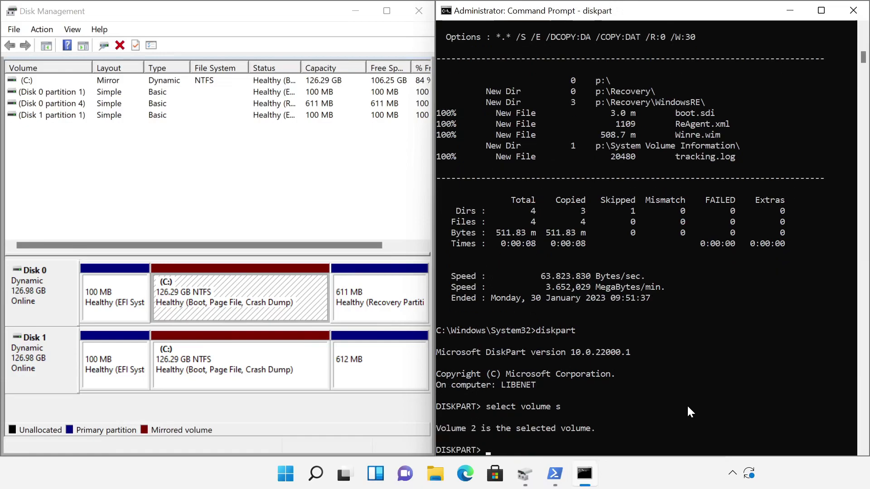
pyautogui.write('remove')
pyautogui.press('Return')
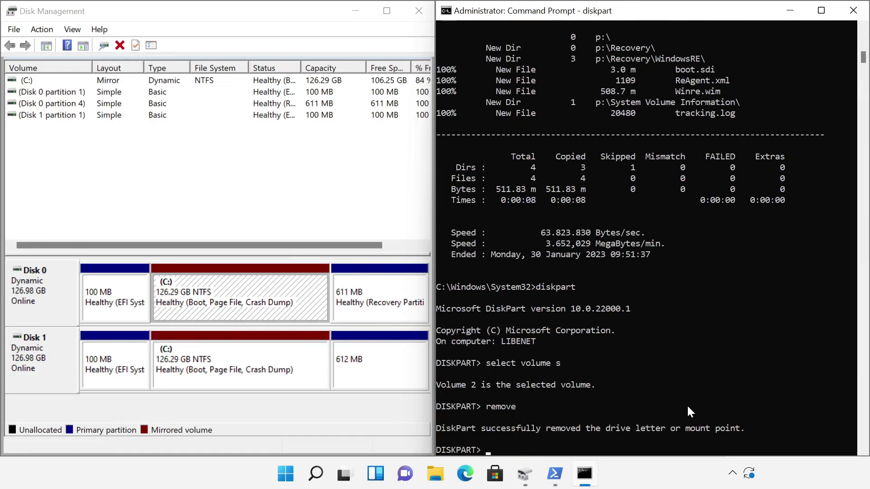
pyautogui.write('select volume p')
pyautogui.press('Return')
pyautogui.write('remove')
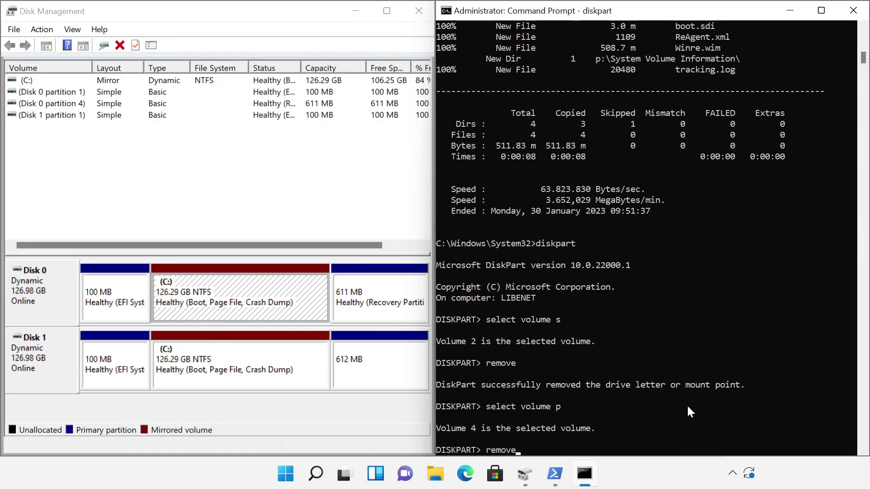
pyautogui.press('Return')
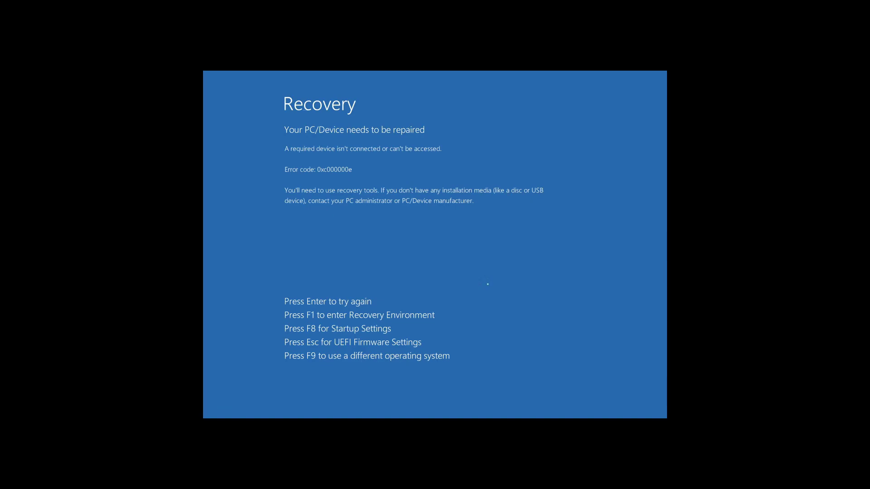
# Step: Leave the 0xc000000e recovery error and boot the 'Windows 11 - secondary plex' entry
pyautogui.press('F9')
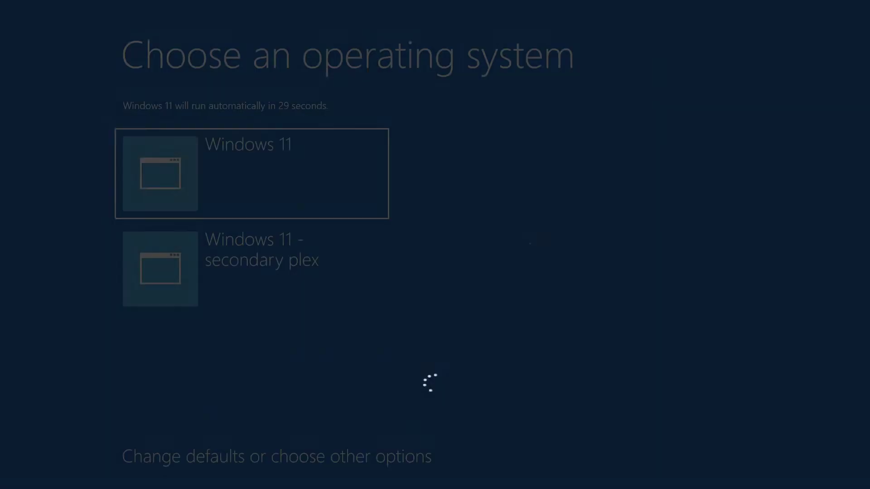
pyautogui.press('Down')
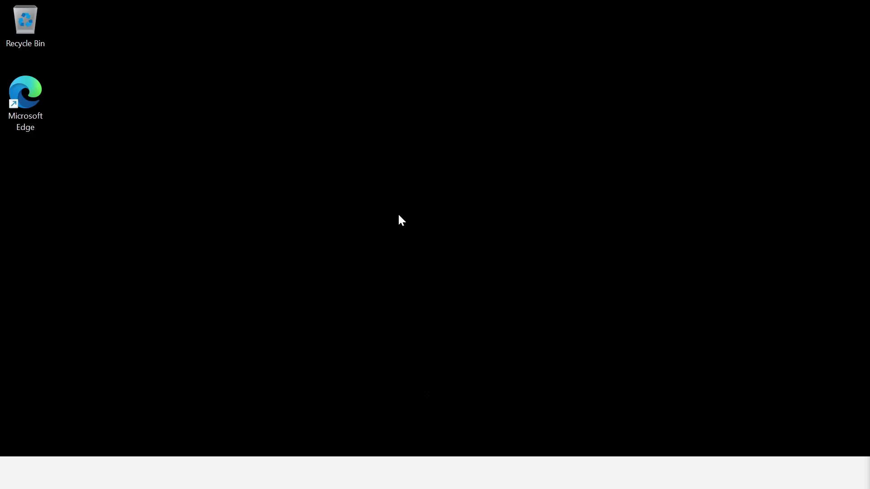
# Step: Open Disk Management via Win+X and remove C:'s mirror on the Missing disk, confirming with Yes
pyautogui.press('super+x')
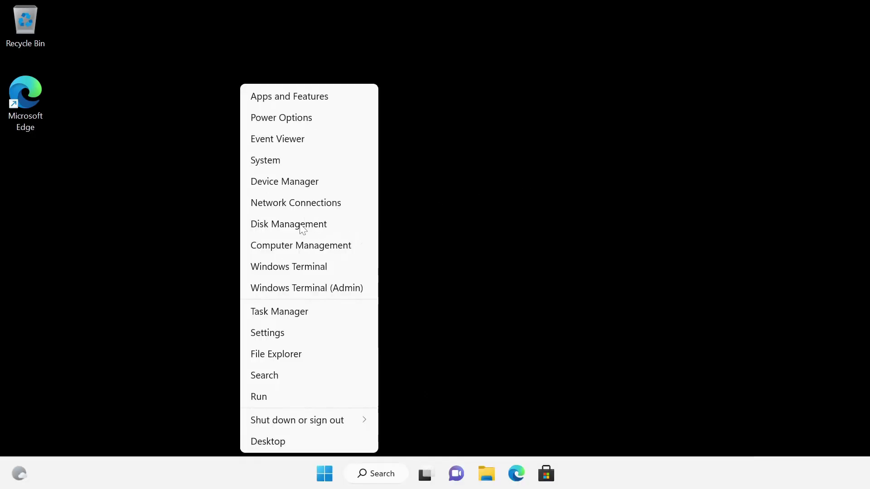
pyautogui.click(302, 225)
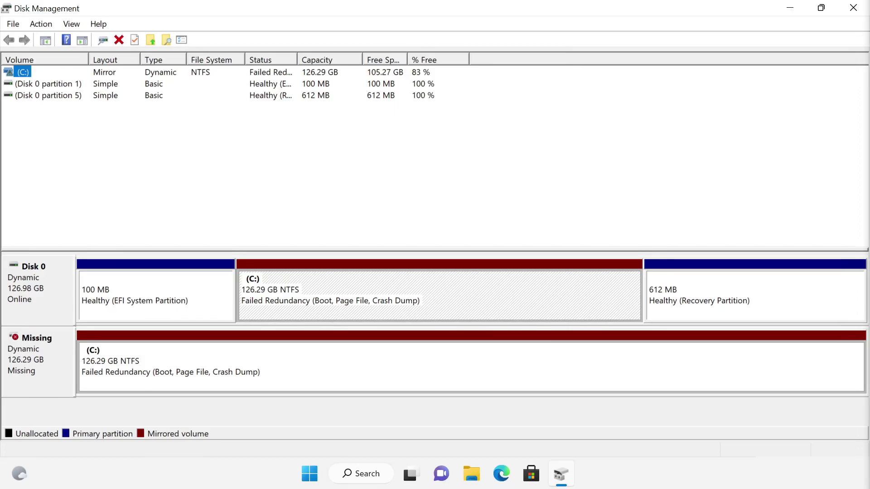
pyautogui.rightClick(268, 364)
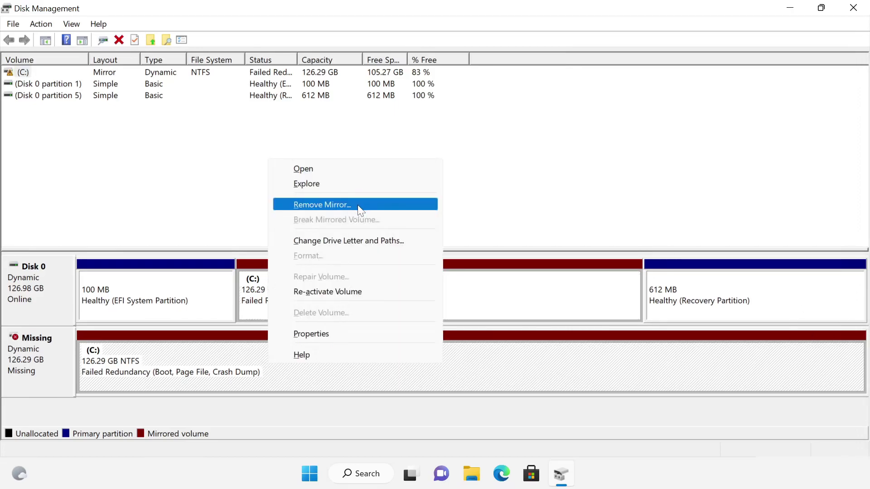
pyautogui.click(360, 207)
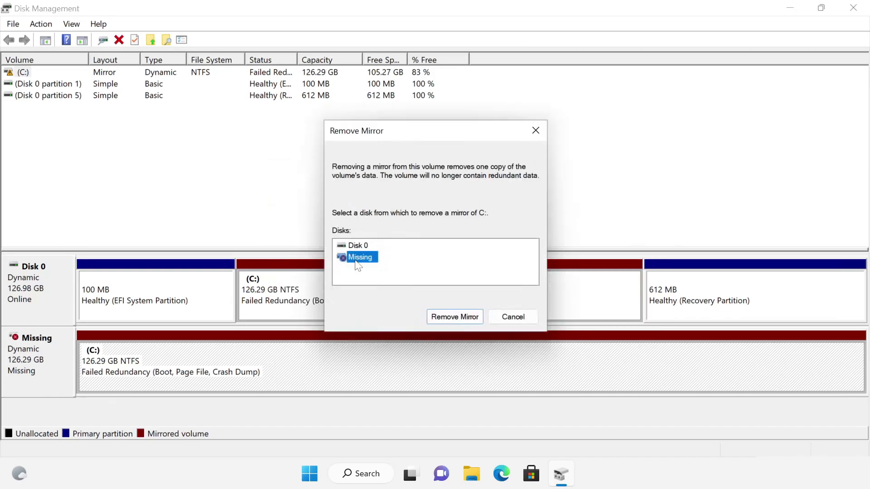
pyautogui.click(444, 316)
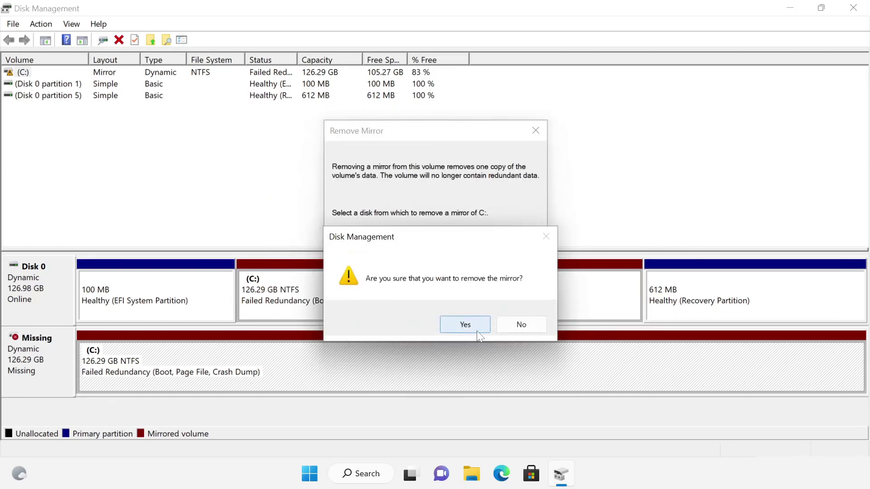
pyautogui.click(465, 324)
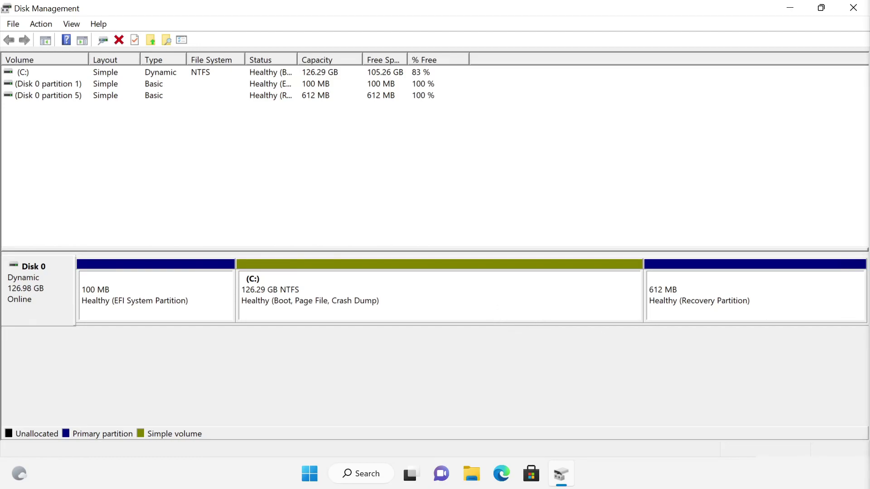
# Step: Launch Command Prompt as administrator
pyautogui.click(361, 473)
pyautogui.write('cmd')
pyautogui.rightClick(286, 170)
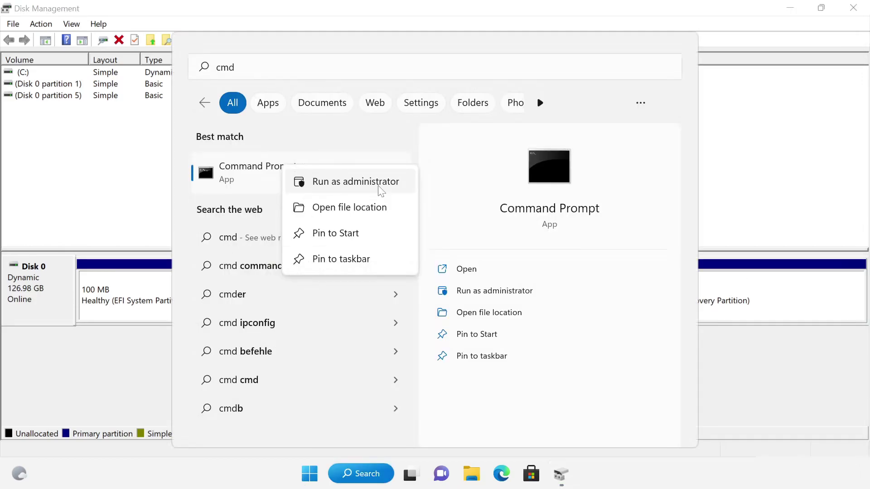
pyautogui.click(355, 182)
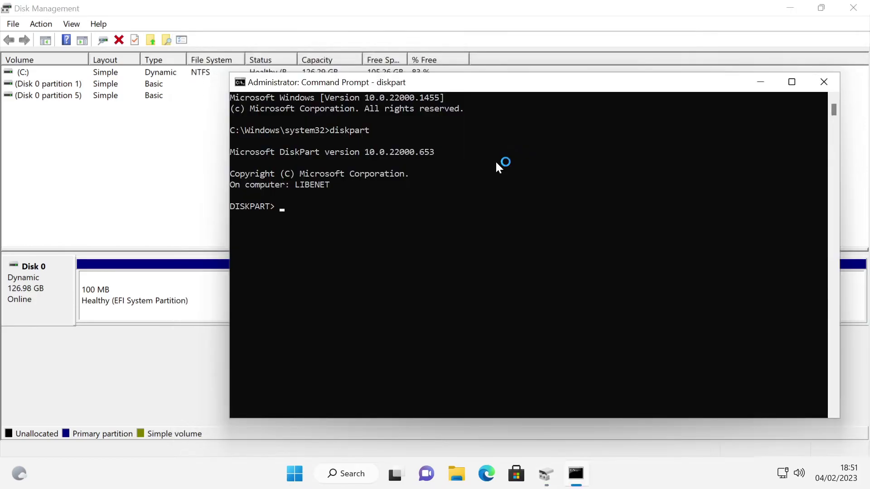
# Step: In diskpart, assign letter Y to partition 1, Disk 0's EFI system partition
pyautogui.write('list disk')
pyautogui.press('Return')
pyautogui.write('sel')
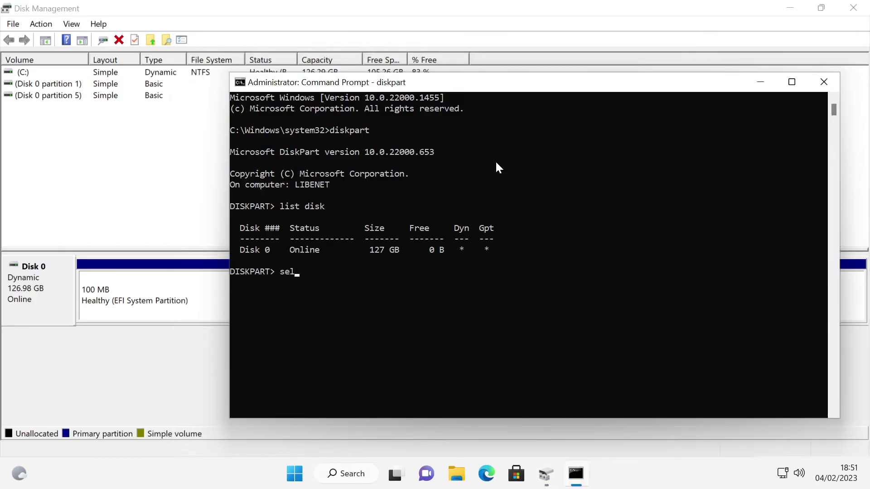
pyautogui.write('ect disk 0')
pyautogui.press('Return')
pyautogui.write('list partition')
pyautogui.press('Return')
pyautogui.write('select ')
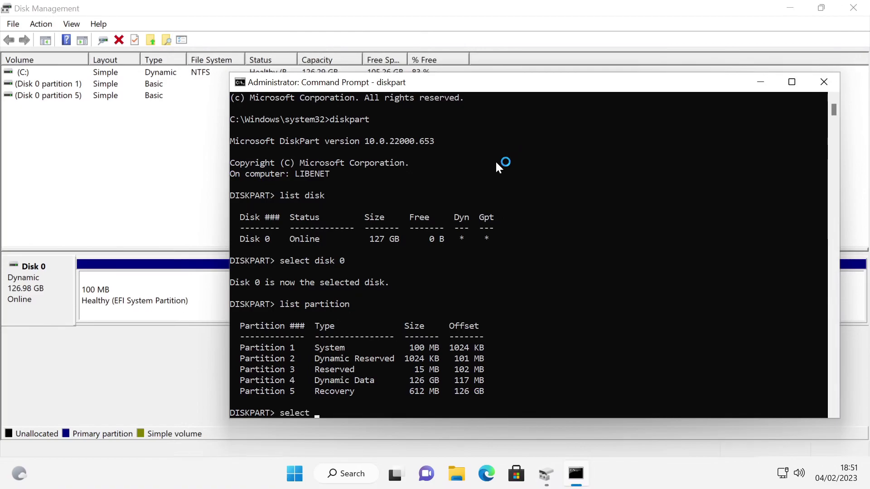
pyautogui.write('partition 1')
pyautogui.press('Return')
pyautogui.write('assi')
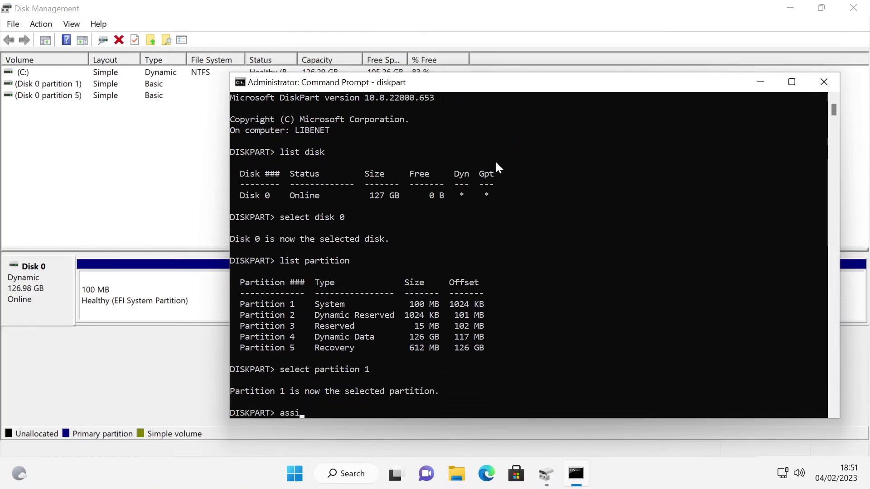
pyautogui.write('gn letter=y')
pyautogui.press('Return')
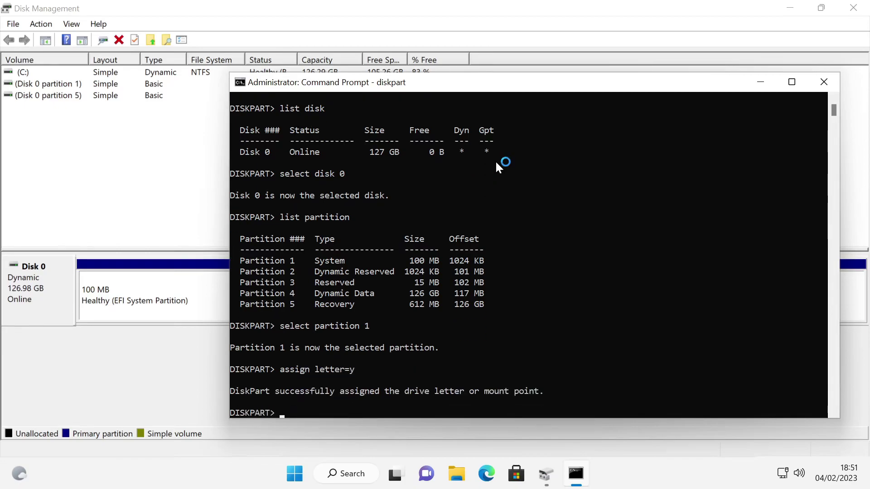
# Step: Exit diskpart and run bcdboot c:\windows /s y: /f UEFI to rebuild the boot files
pyautogui.write('exit')
pyautogui.press('Return')
pyautogui.write('y:')
pyautogui.press('Return')
pyautogui.write('cd efi\\Boot')
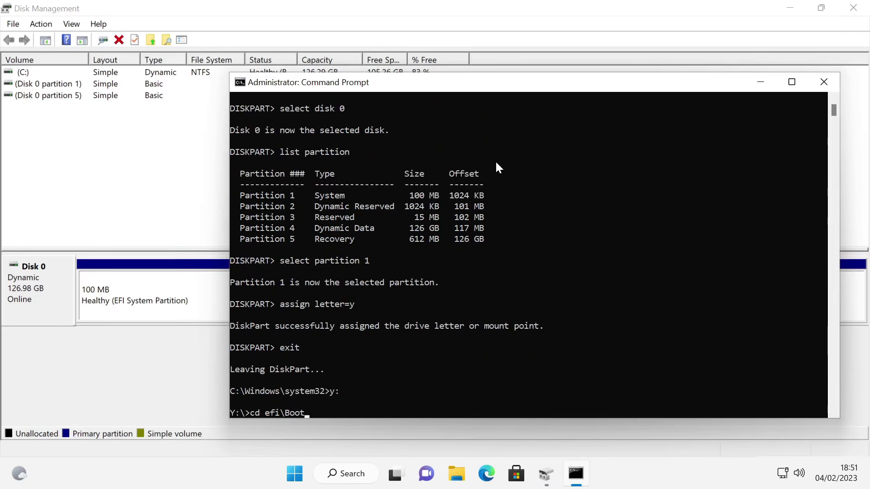
pyautogui.press('Return')
pyautogui.write('bcdboot c:\\windows /s y: /')
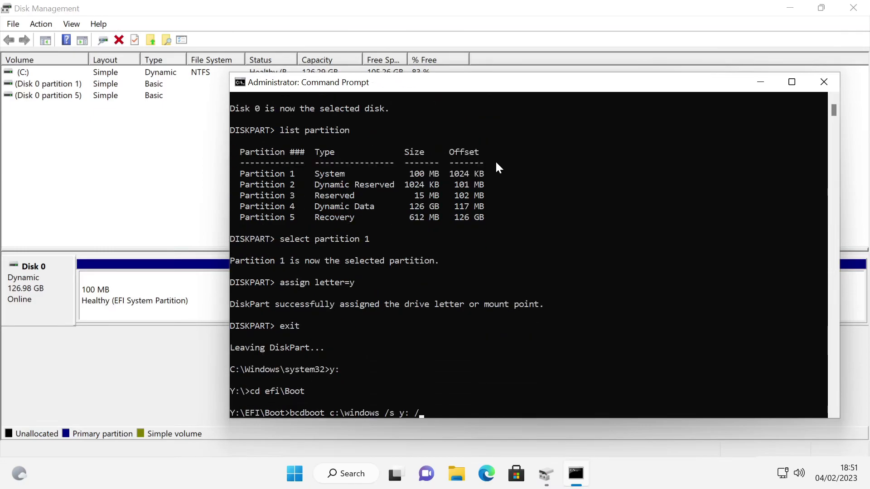
pyautogui.write('f UEFI')
pyautogui.press('Return')
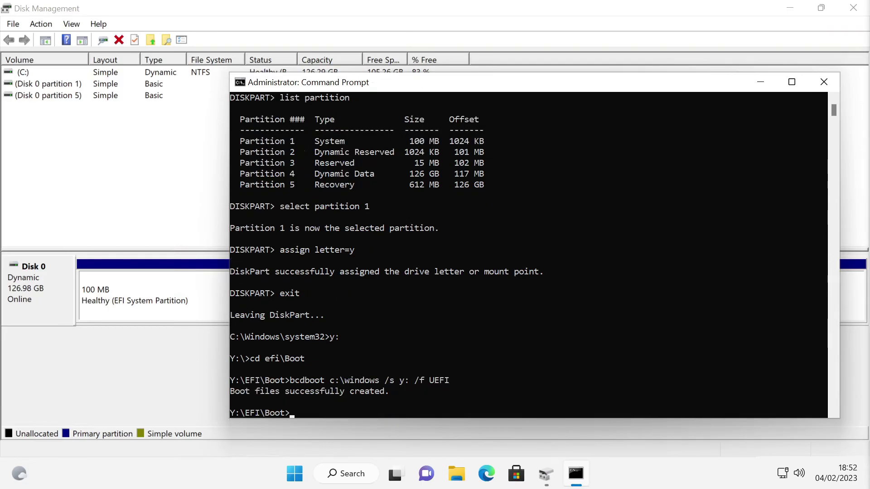
# Step: Reopen diskpart and remove the temporary Y: letter from the EFI partition
pyautogui.write('diskpart')
pyautogui.press('Return')
pyautogui.write('se')
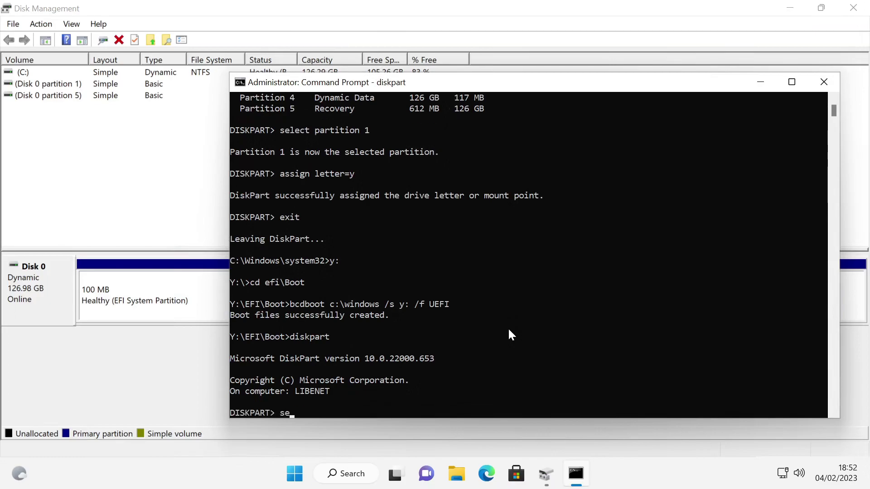
pyautogui.write('lect volume y')
pyautogui.press('Return')
pyautogui.write('remove')
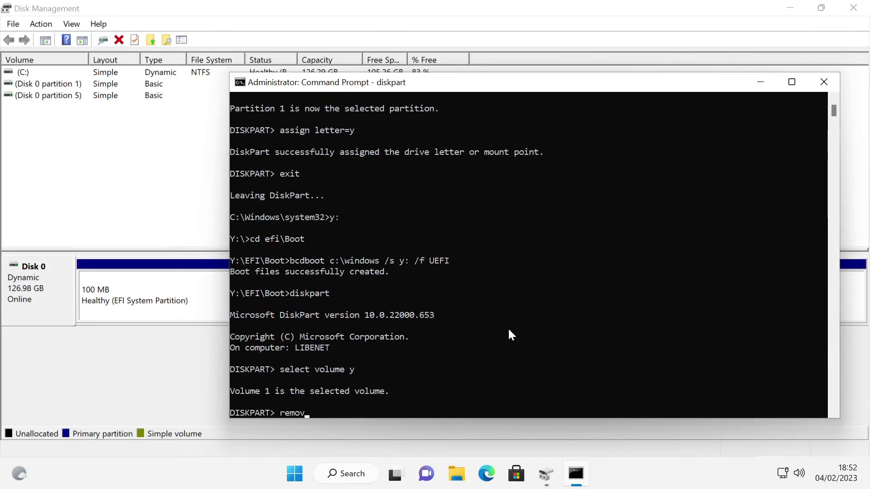
pyautogui.press('Return')
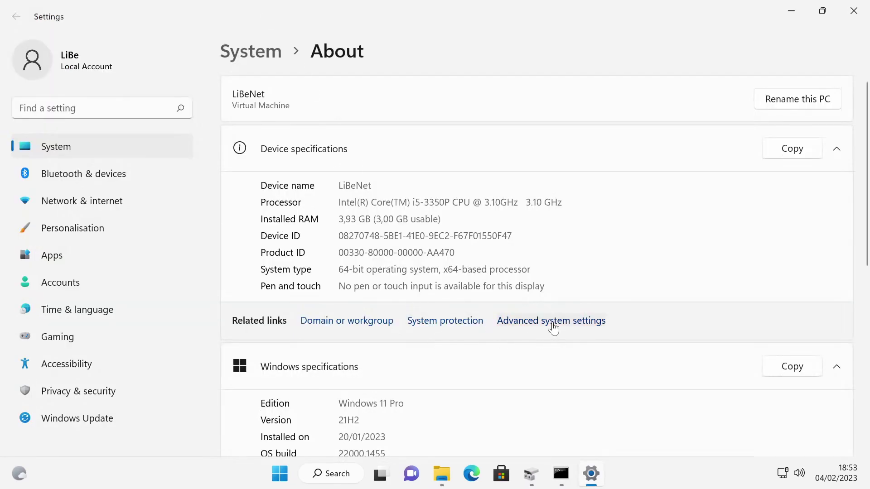
# Step: Untick 'Time to display list of operating systems' in Start-up and Recovery, save, then bring up the Win+X menu
pyautogui.click(554, 321)
pyautogui.click(253, 272)
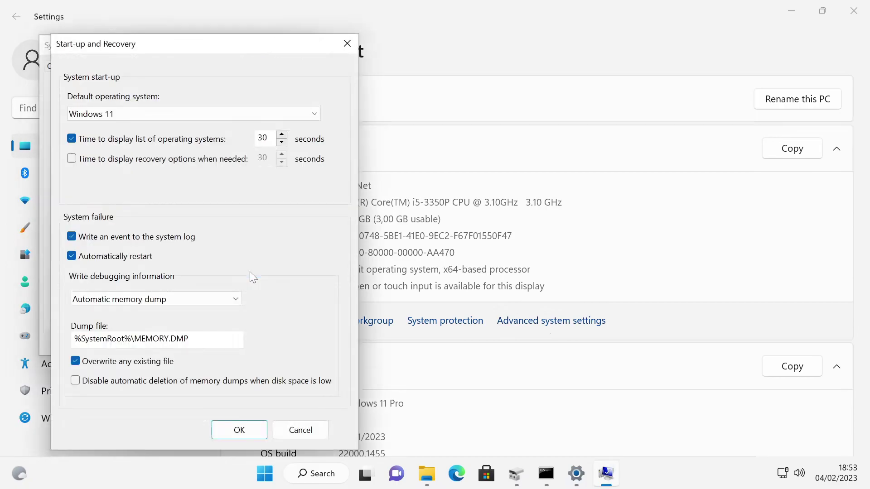
pyautogui.click(72, 139)
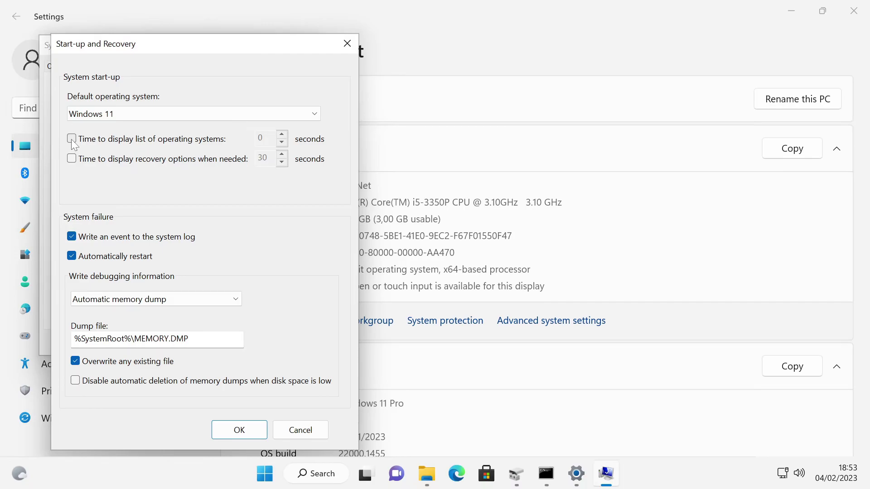
pyautogui.click(239, 429)
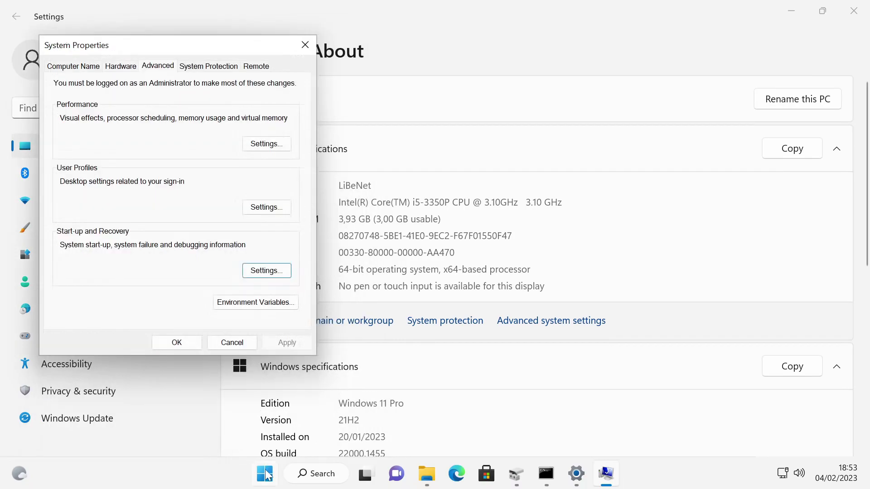
pyautogui.rightClick(267, 476)
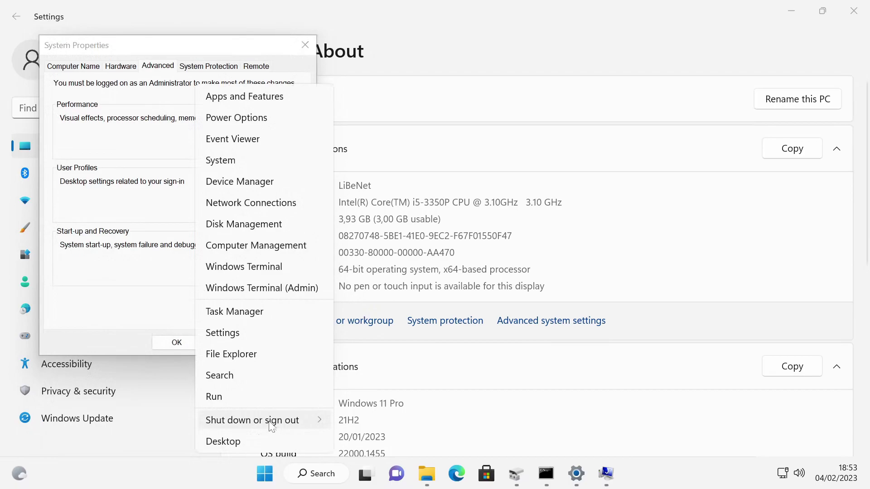
pyautogui.moveTo(272, 421)
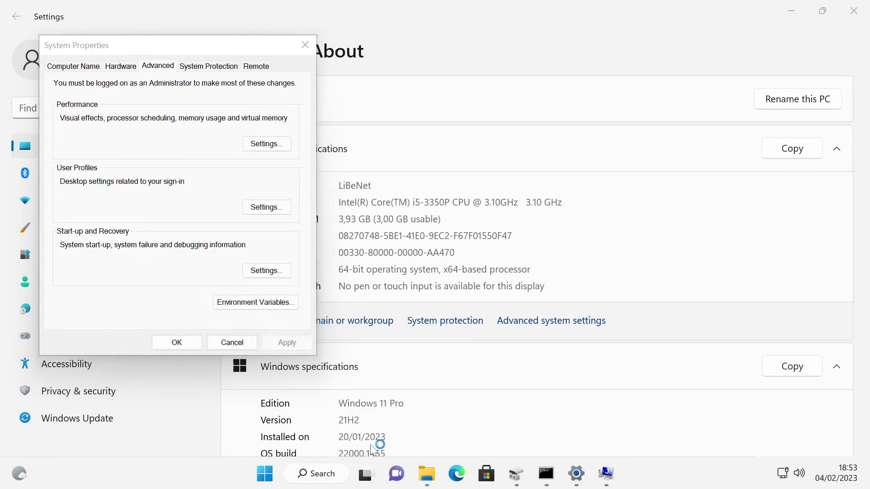